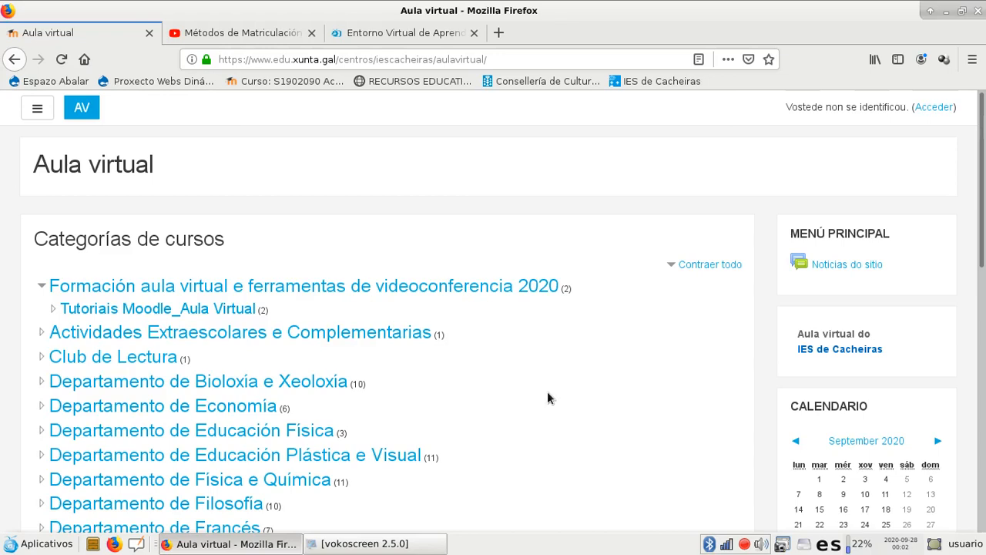
Log in to the Aula virtual site with the account's username and password
{"action": "left_click", "coordinate": [933, 106]}
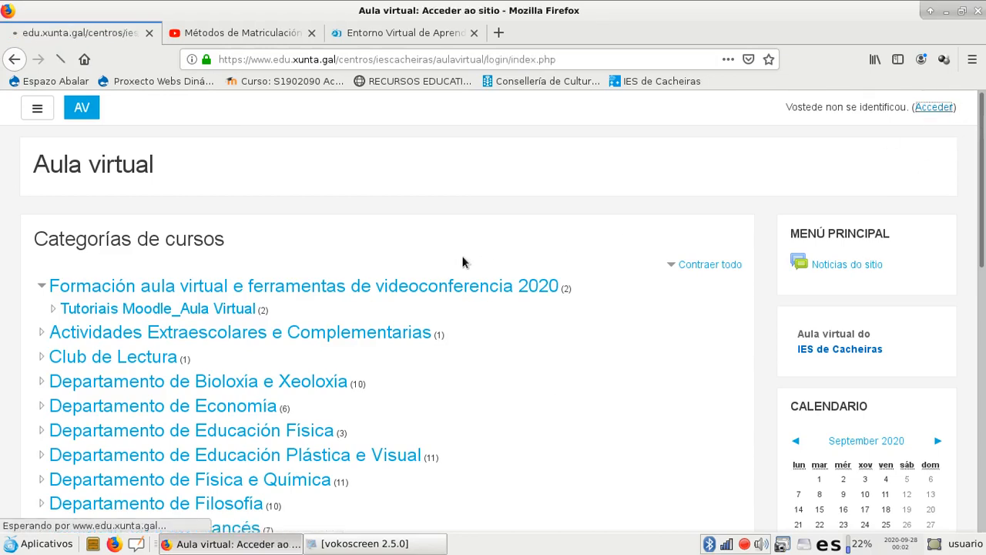
{"action": "left_click", "coordinate": [407, 237]}
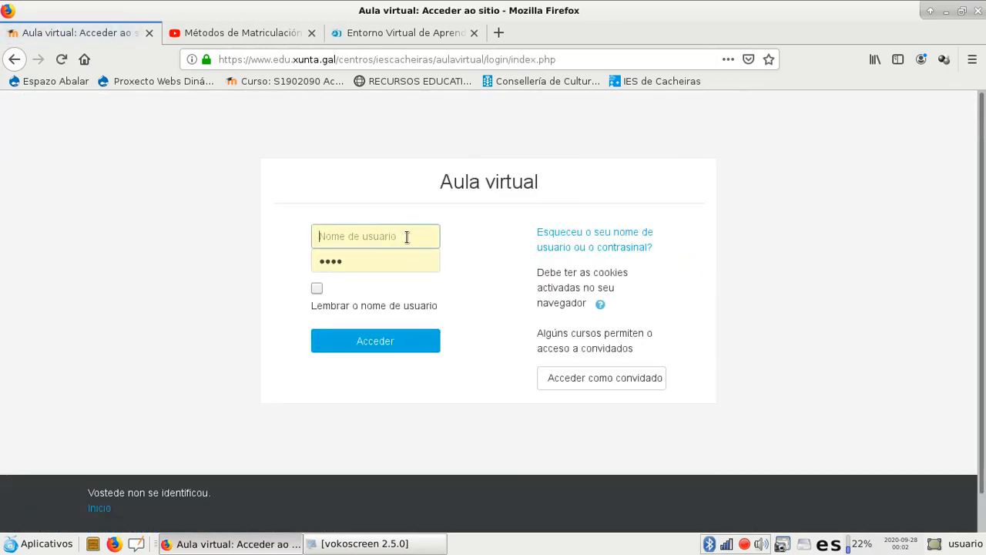
{"action": "left_click", "coordinate": [521, 309]}
{"action": "double_click", "coordinate": [396, 252]}
{"action": "type", "text": "********"}
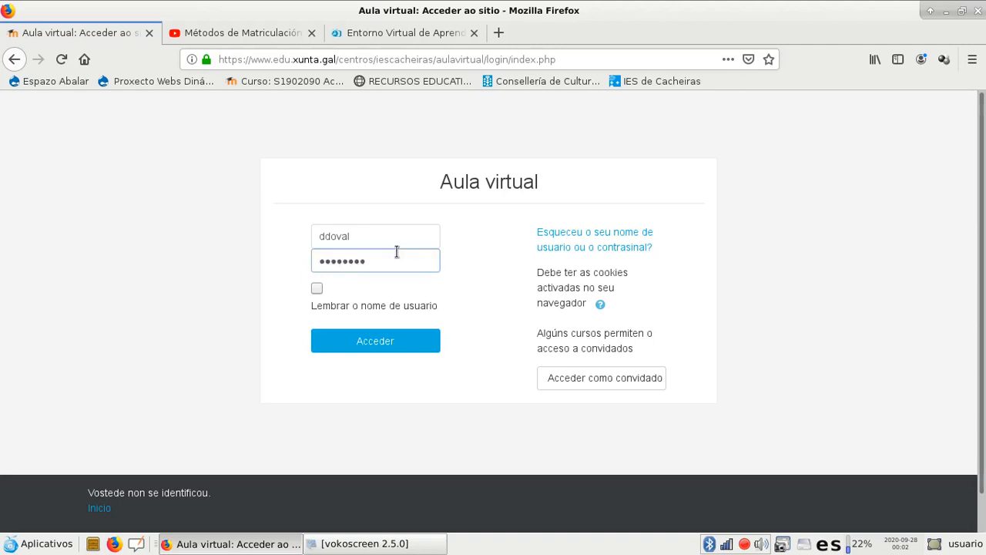
{"action": "key", "text": "Return"}
{"action": "left_click", "coordinate": [277, 212]}
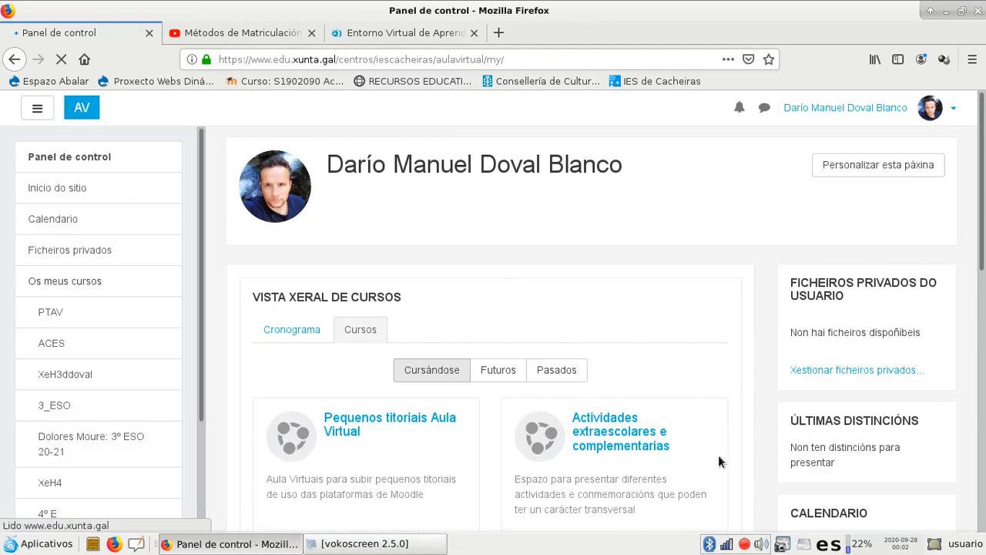
Go to the site home and open the course category "Formación aula virtual e ferramentas de videoconferencia 2020"
{"action": "left_click_drag", "start_coordinate": [982, 178], "coordinate": [967, 131]}
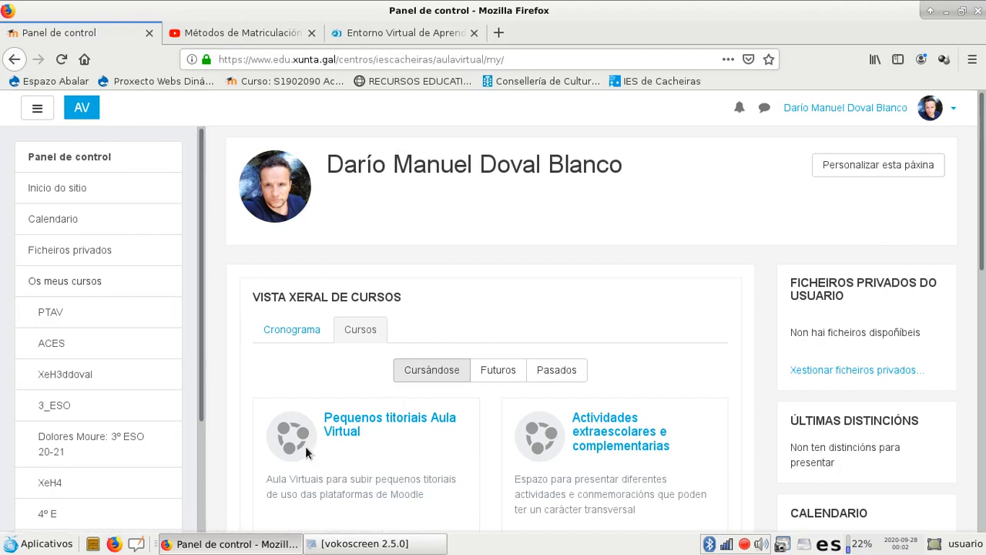
{"action": "left_click", "coordinate": [76, 191]}
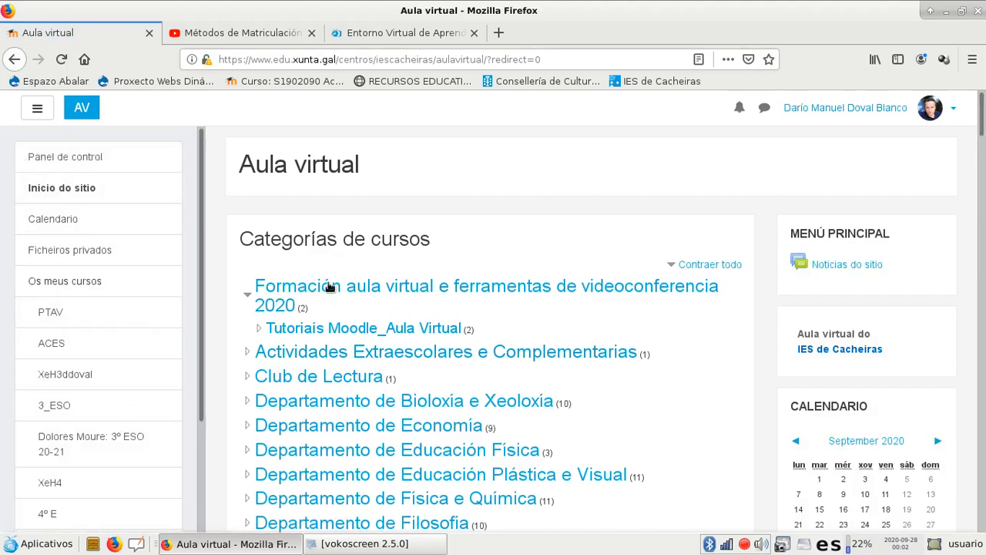
{"action": "scroll", "coordinate": [417, 271], "scroll_direction": "down", "scroll_amount": 2}
{"action": "scroll", "coordinate": [417, 271], "scroll_direction": "down", "scroll_amount": 10}
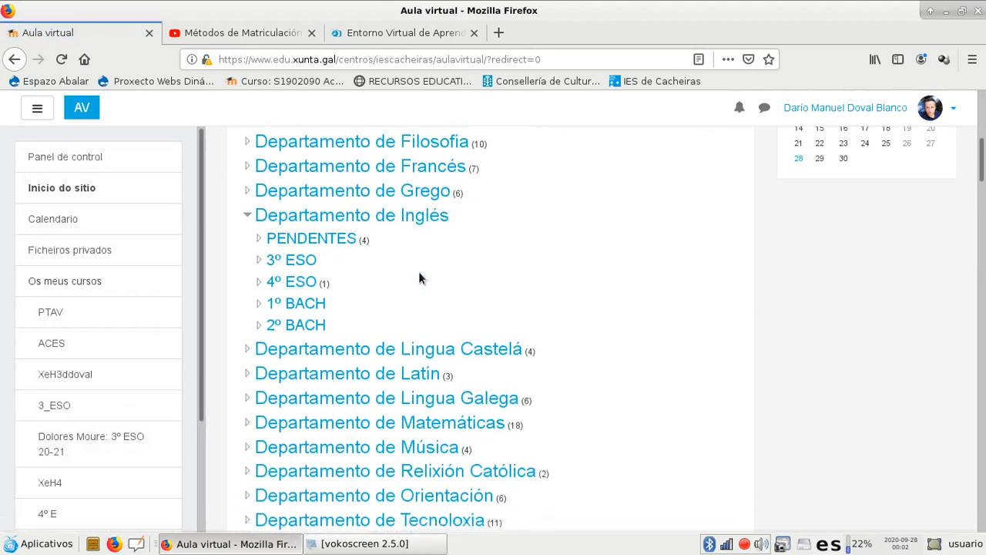
{"action": "scroll", "coordinate": [418, 275], "scroll_direction": "up", "scroll_amount": 13}
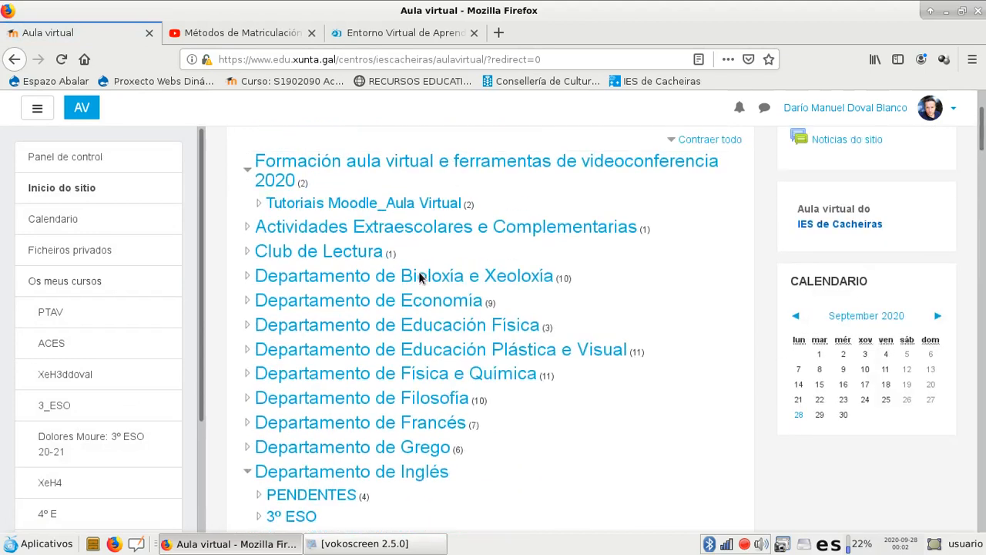
{"action": "scroll", "coordinate": [418, 275], "scroll_direction": "down", "scroll_amount": 4}
{"action": "scroll", "coordinate": [419, 275], "scroll_direction": "up", "scroll_amount": 5}
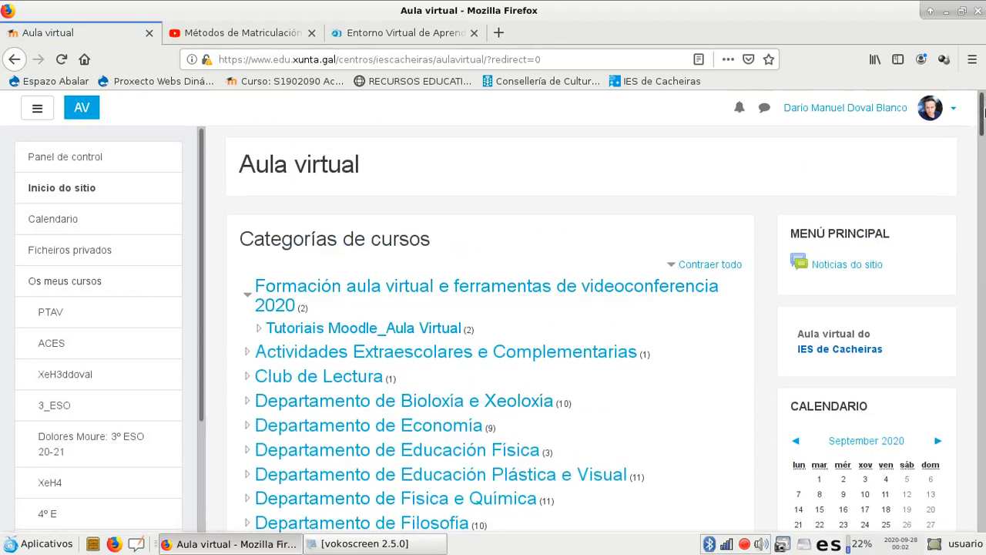
{"action": "scroll", "coordinate": [983, 104], "scroll_direction": "down", "scroll_amount": 3}
{"action": "scroll", "coordinate": [982, 114], "scroll_direction": "up", "scroll_amount": 2}
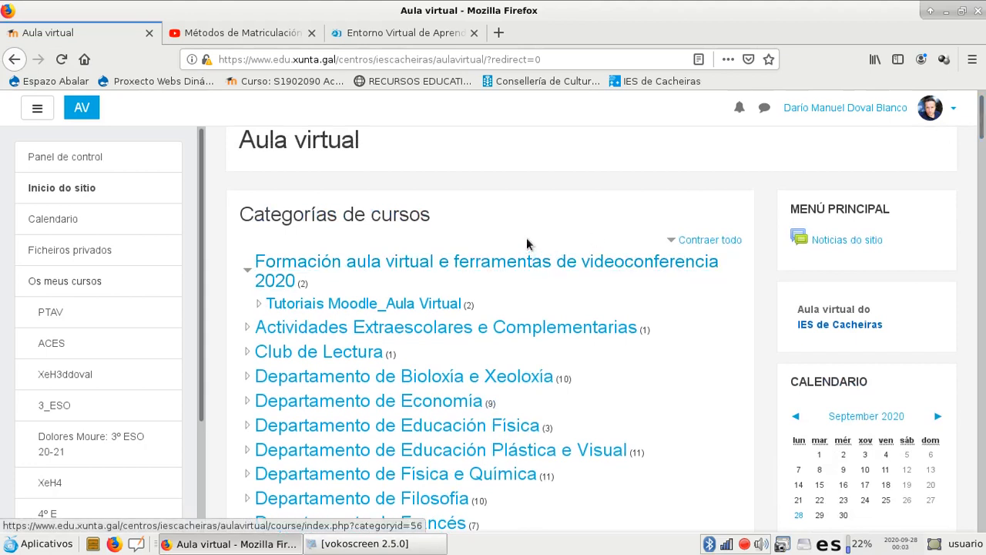
{"action": "left_click", "coordinate": [484, 266]}
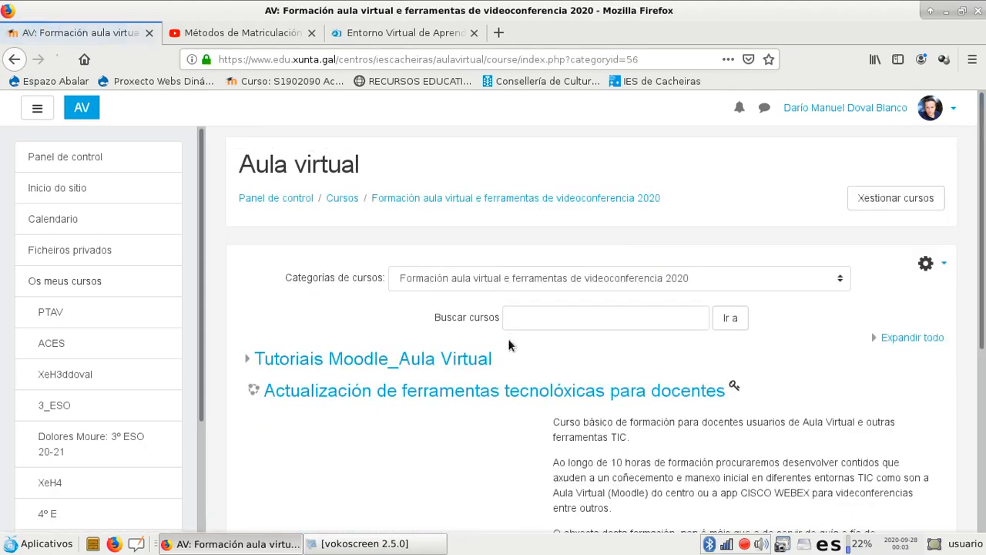
Start adding a new course in this category
{"action": "scroll", "coordinate": [315, 348], "scroll_direction": "down", "scroll_amount": 6}
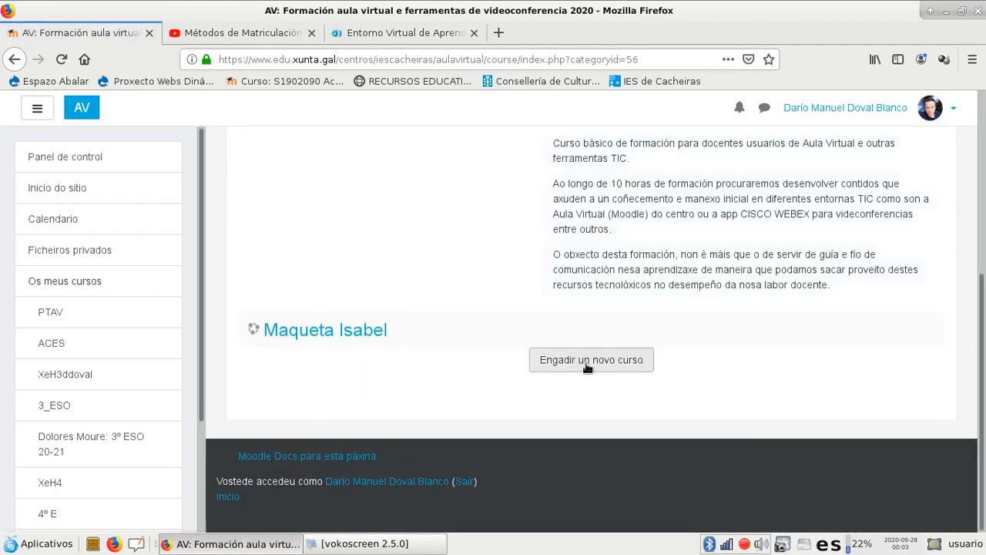
{"action": "scroll", "coordinate": [437, 294], "scroll_direction": "up", "scroll_amount": 3}
{"action": "scroll", "coordinate": [462, 304], "scroll_direction": "down", "scroll_amount": 3}
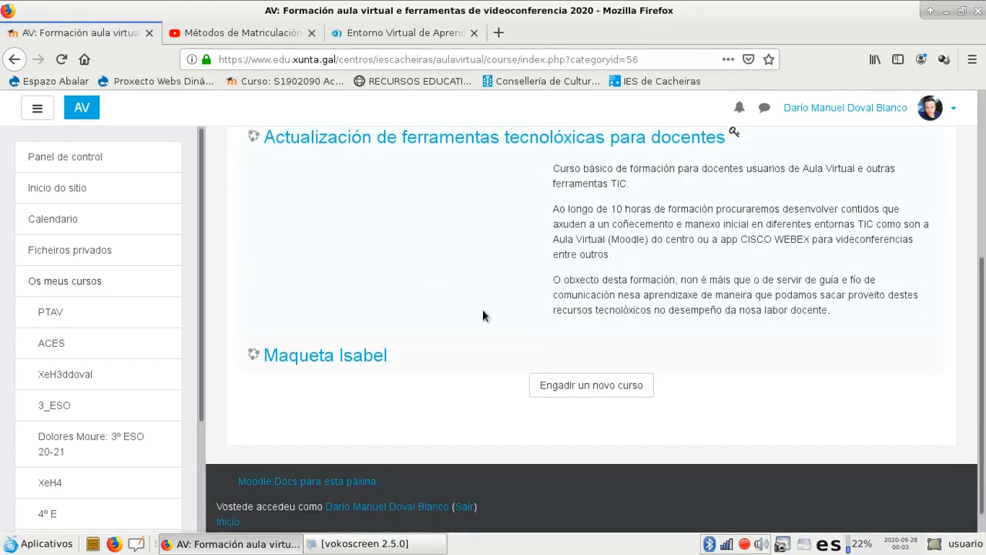
{"action": "left_click", "coordinate": [593, 357]}
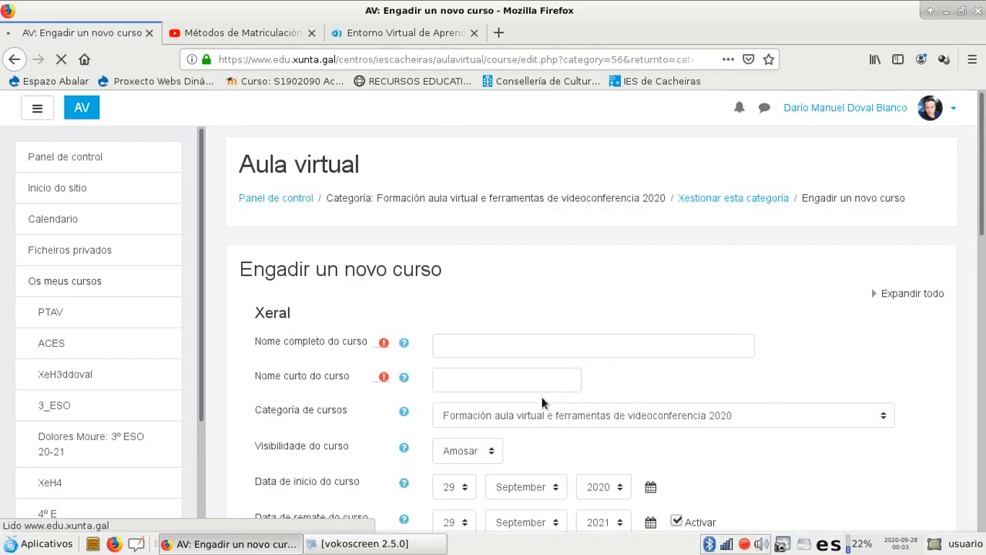
Name the new course "Proba Titorial" and give it the short name "PrTit1"
{"action": "scroll", "coordinate": [459, 339], "scroll_direction": "down", "scroll_amount": 2}
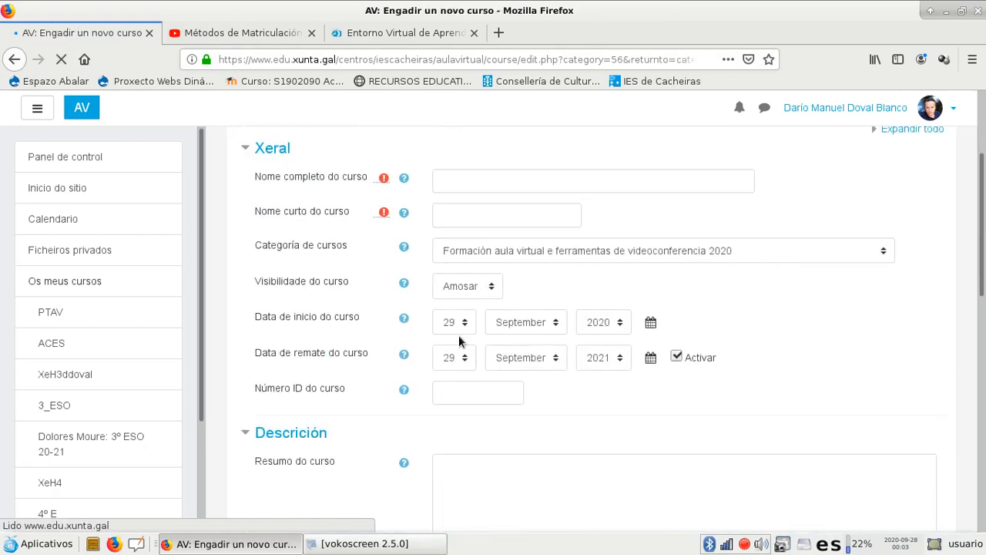
{"action": "left_click", "coordinate": [443, 185]}
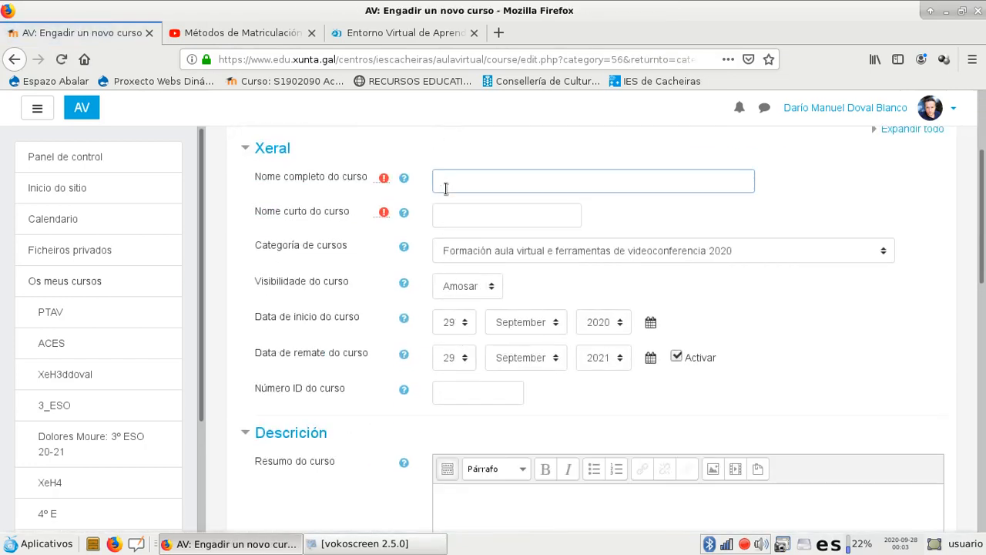
{"action": "type", "text": "Proba "}
{"action": "type", "text": "Ttior"}
{"action": "type", "text": "ia"}
{"action": "key", "text": "BackSpace"}
{"action": "key", "text": "BackSpace"}
{"action": "key", "text": "BackSpace"}
{"action": "type", "text": "tor"}
{"action": "left_click", "coordinate": [457, 207]}
{"action": "type", "text": "PrT"}
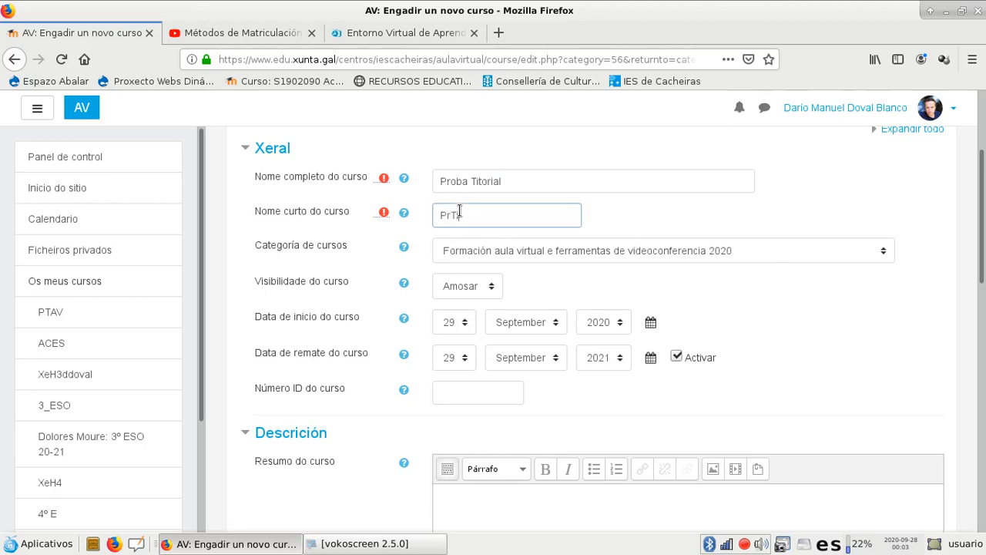
{"action": "type", "text": "it1"}
Enter "Curso de actualización TIC" as the course summary in the description
{"action": "scroll", "coordinate": [448, 326], "scroll_direction": "down", "scroll_amount": 2}
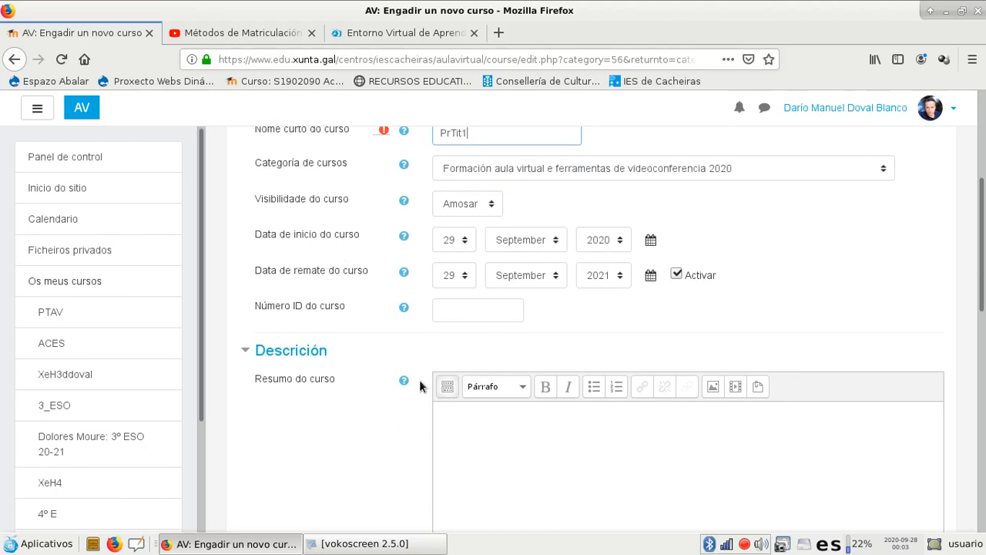
{"action": "scroll", "coordinate": [428, 385], "scroll_direction": "up", "scroll_amount": 2}
{"action": "scroll", "coordinate": [435, 385], "scroll_direction": "down", "scroll_amount": 4}
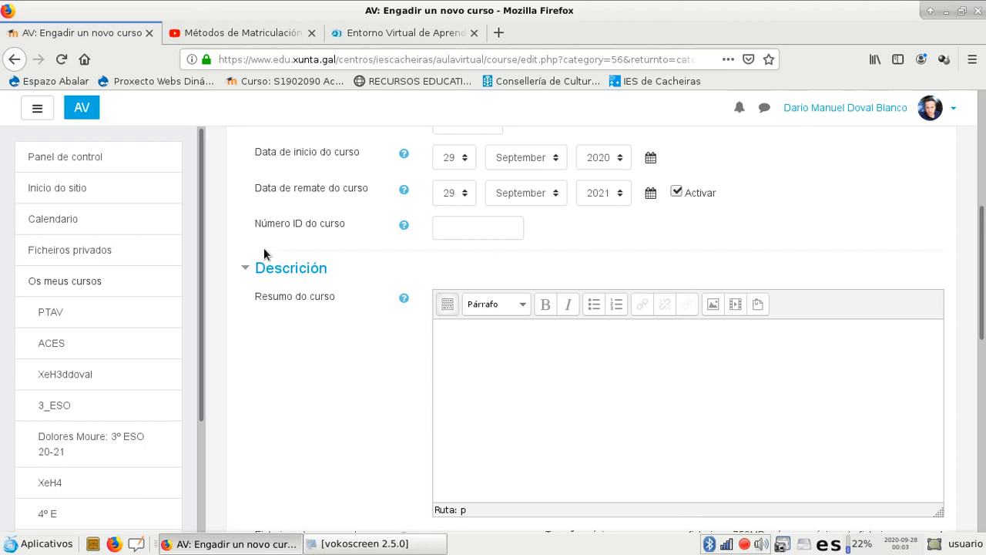
{"action": "scroll", "coordinate": [396, 308], "scroll_direction": "up", "scroll_amount": 3}
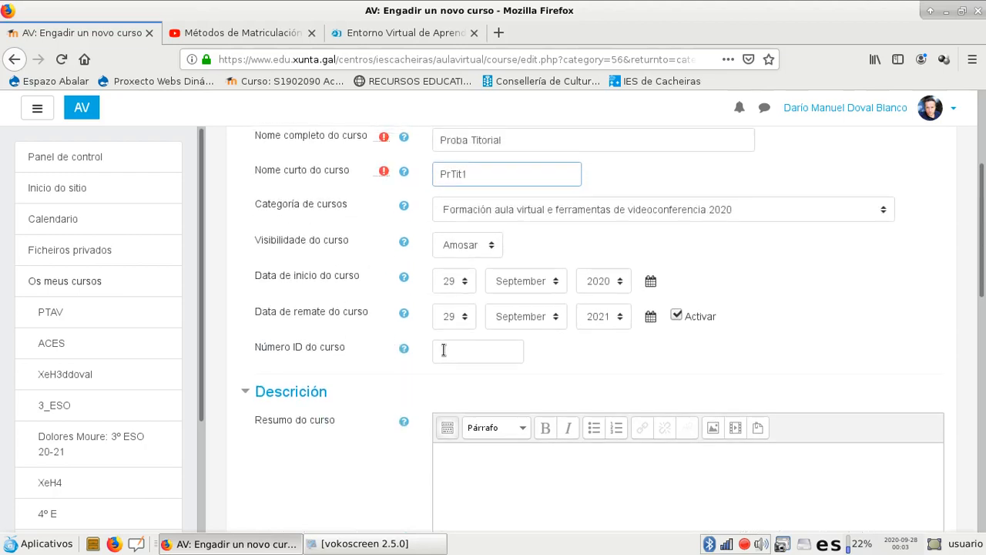
{"action": "scroll", "coordinate": [441, 344], "scroll_direction": "down", "scroll_amount": 1}
{"action": "scroll", "coordinate": [476, 328], "scroll_direction": "down", "scroll_amount": 4}
{"action": "left_click", "coordinate": [477, 318]}
{"action": "type", "text": "cr"}
{"action": "key", "text": "BackSpace"}
{"action": "type", "text": "urso de ad"}
{"action": "type", "text": "tualizax"}
{"action": "key", "text": "BackSpace"}
{"action": "type", "text": "ción TIC"}
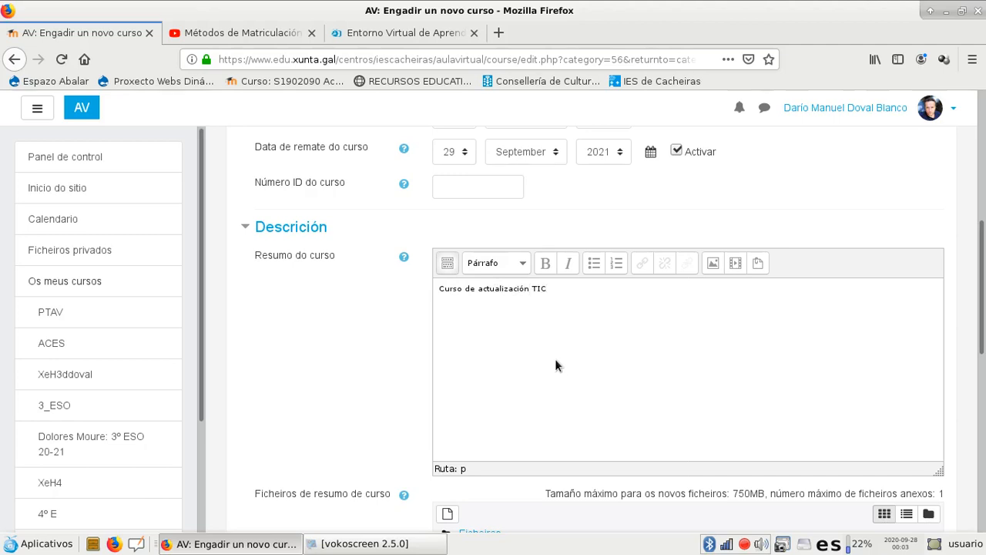
Set the course format to Buttons format with 5 sections
{"action": "scroll", "coordinate": [559, 366], "scroll_direction": "down", "scroll_amount": 6}
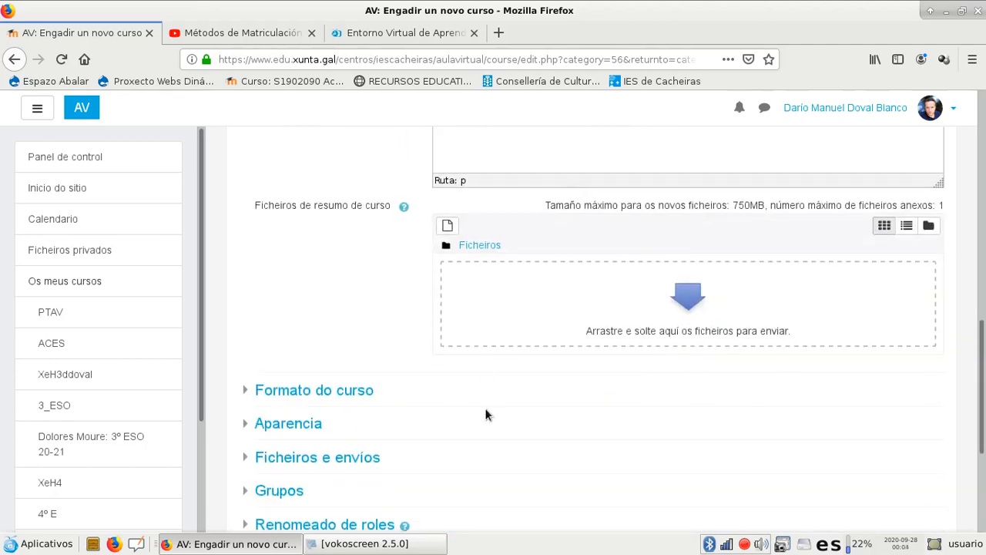
{"action": "scroll", "coordinate": [485, 414], "scroll_direction": "down", "scroll_amount": 3}
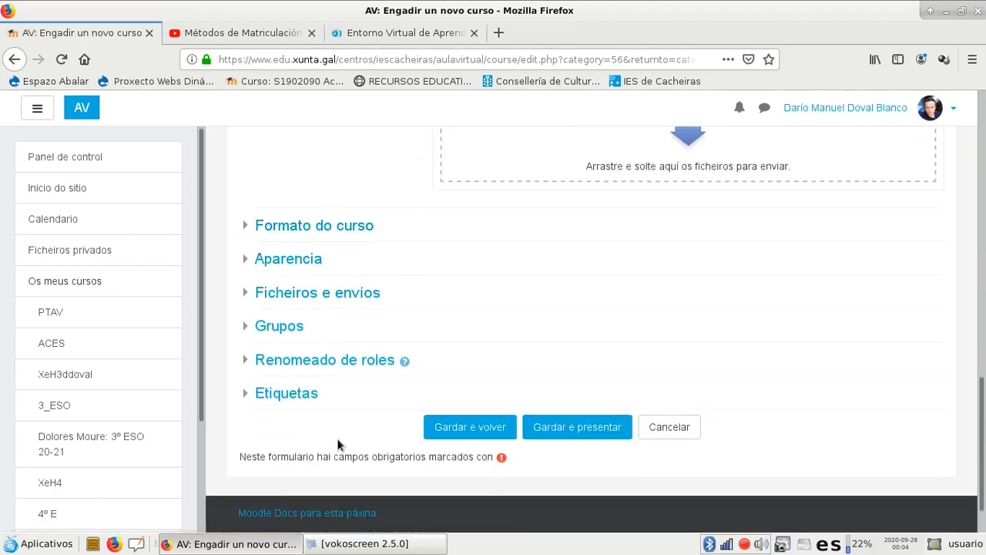
{"action": "left_click", "coordinate": [248, 226]}
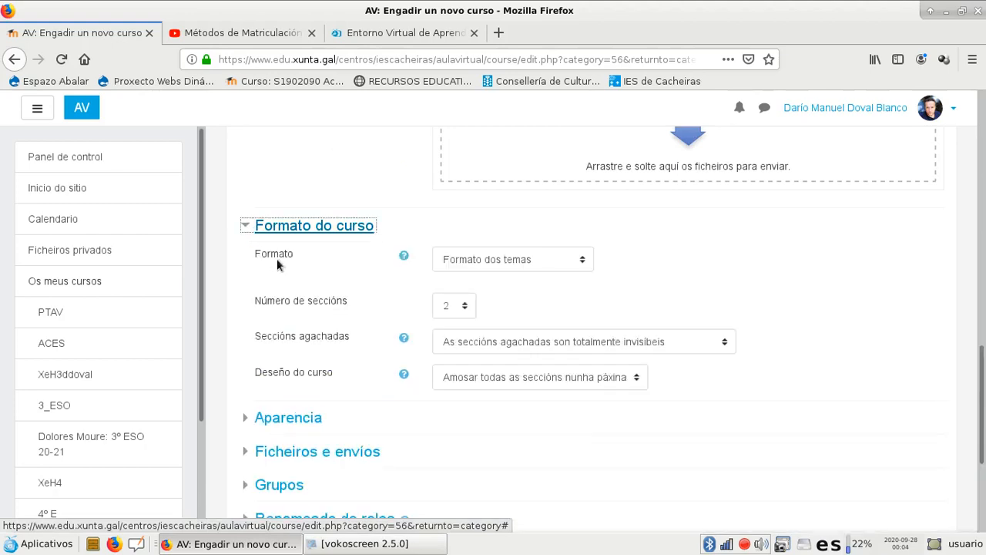
{"action": "left_click", "coordinate": [584, 264]}
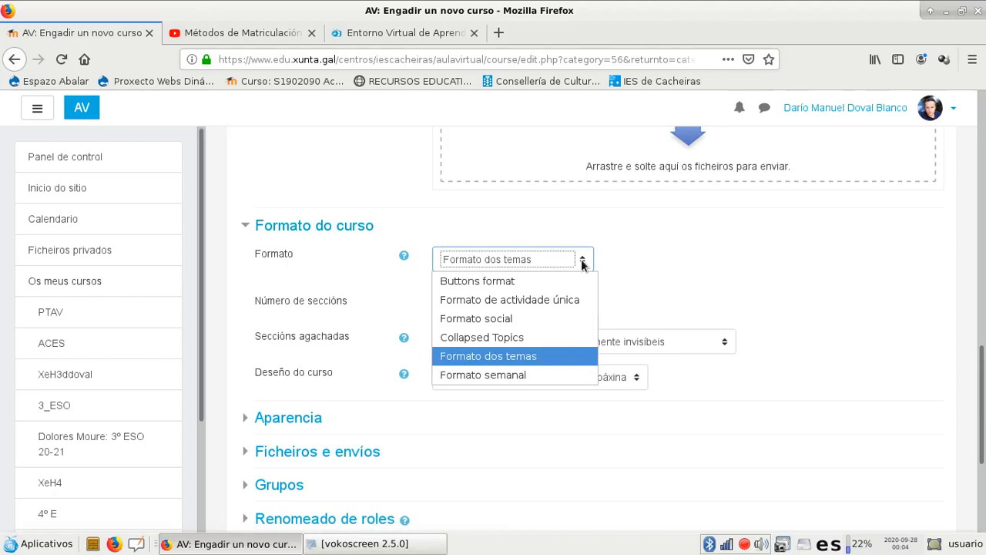
{"action": "left_click", "coordinate": [521, 282]}
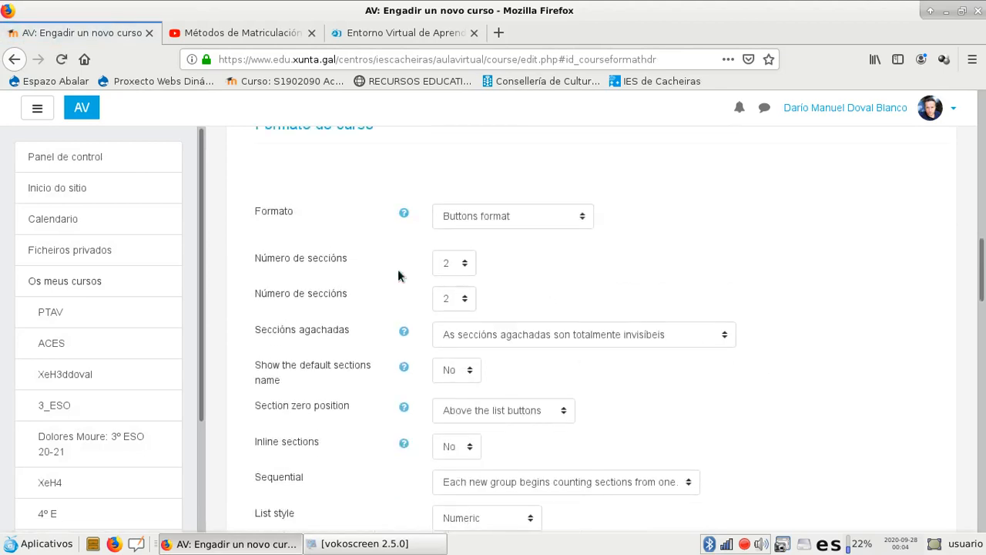
{"action": "left_click", "coordinate": [461, 277]}
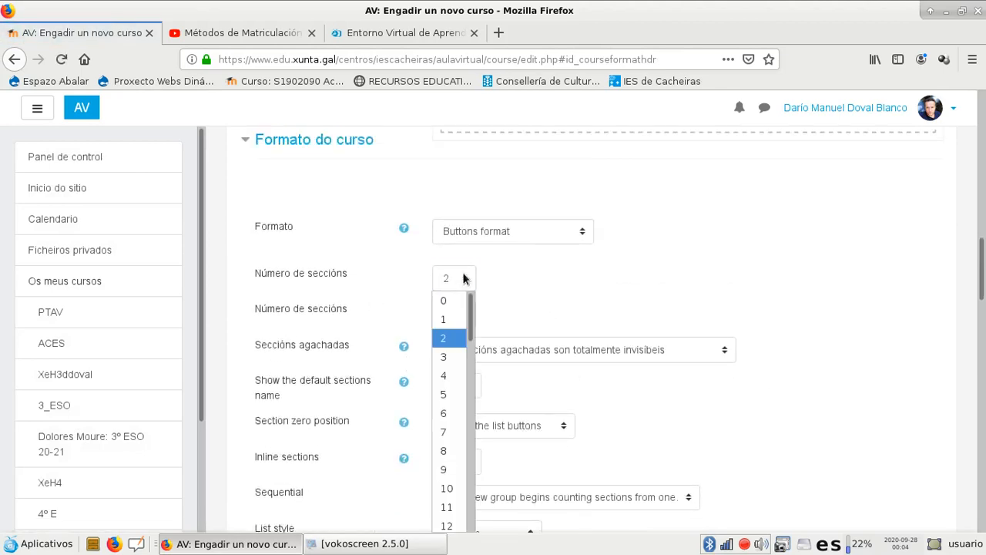
{"action": "left_click", "coordinate": [443, 394]}
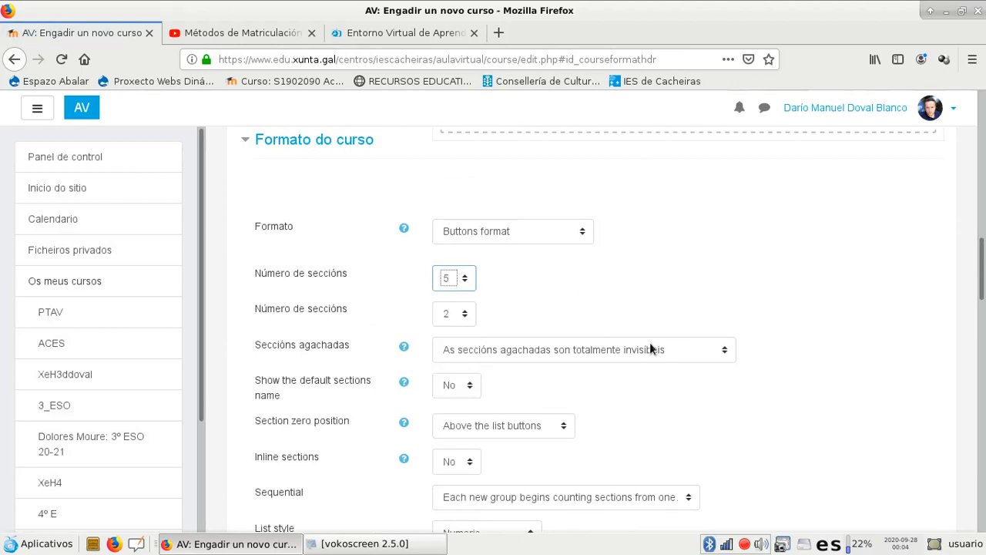
Review the remaining Buttons format options, including the available button styles and the section grouping fields
{"action": "scroll", "coordinate": [672, 413], "scroll_direction": "down", "scroll_amount": 3}
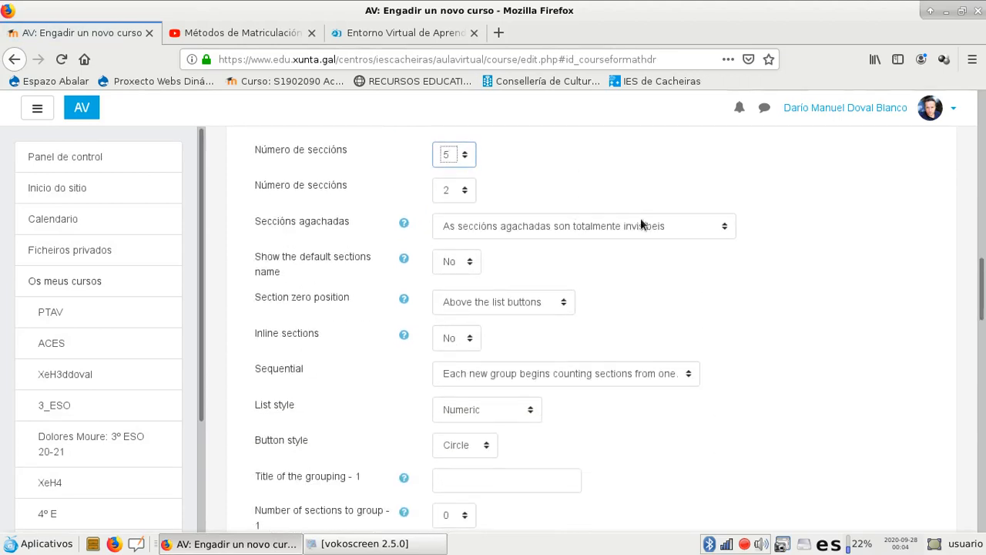
{"action": "scroll", "coordinate": [379, 279], "scroll_direction": "down", "scroll_amount": 2}
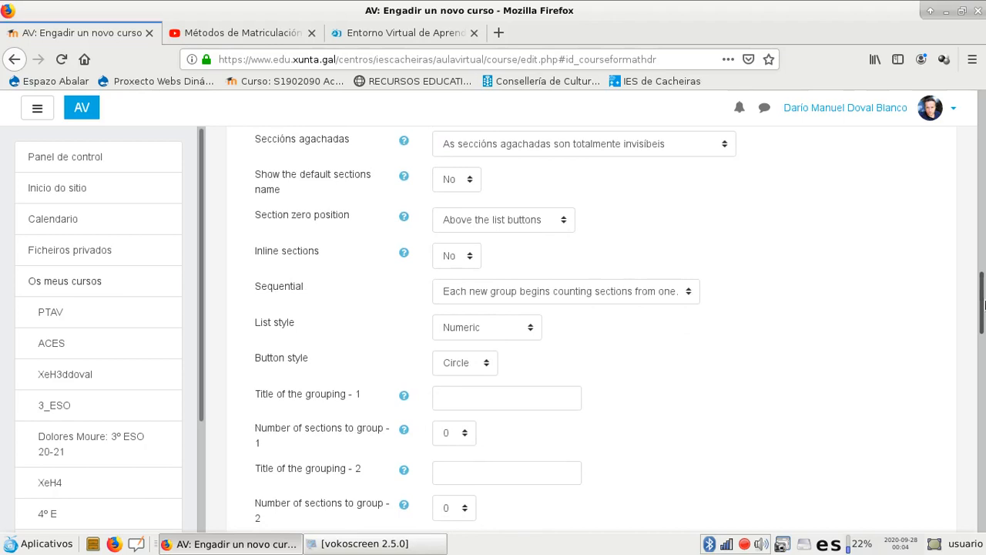
{"action": "scroll", "coordinate": [539, 339], "scroll_direction": "up", "scroll_amount": 1}
{"action": "scroll", "coordinate": [421, 331], "scroll_direction": "down", "scroll_amount": 2}
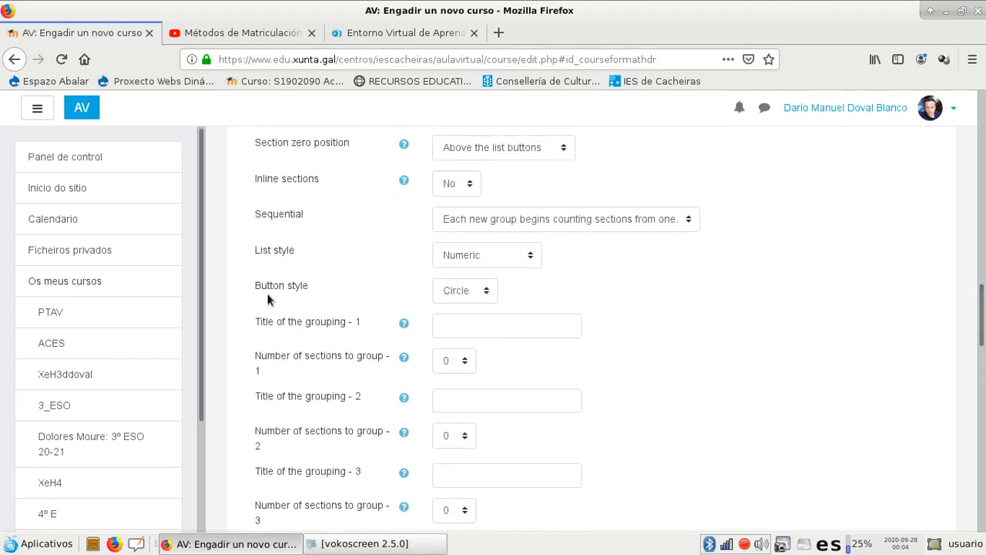
{"action": "left_click", "coordinate": [486, 292]}
{"action": "left_click", "coordinate": [552, 289]}
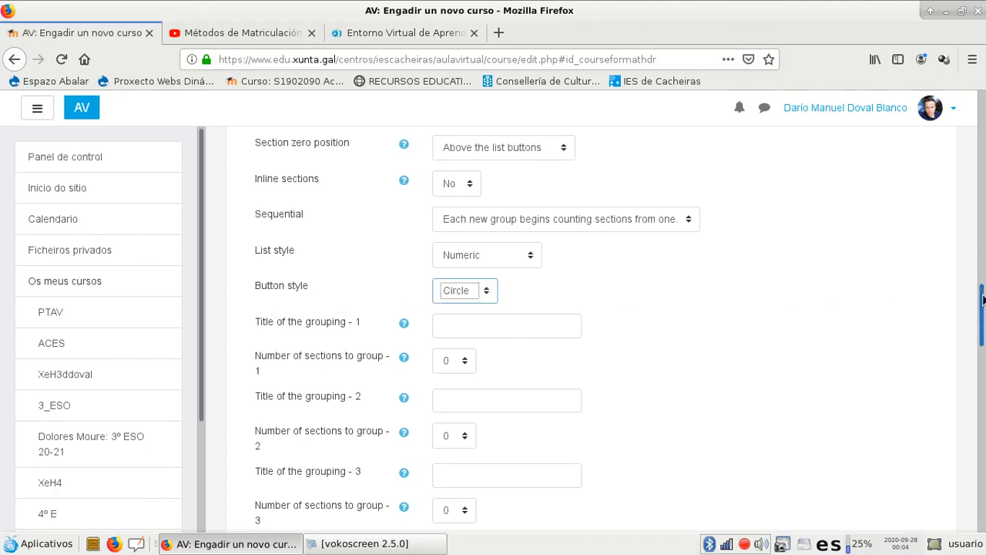
{"action": "scroll", "coordinate": [985, 316], "scroll_direction": "down", "scroll_amount": 3}
{"action": "left_click_drag", "start_coordinate": [984, 322], "coordinate": [985, 465]}
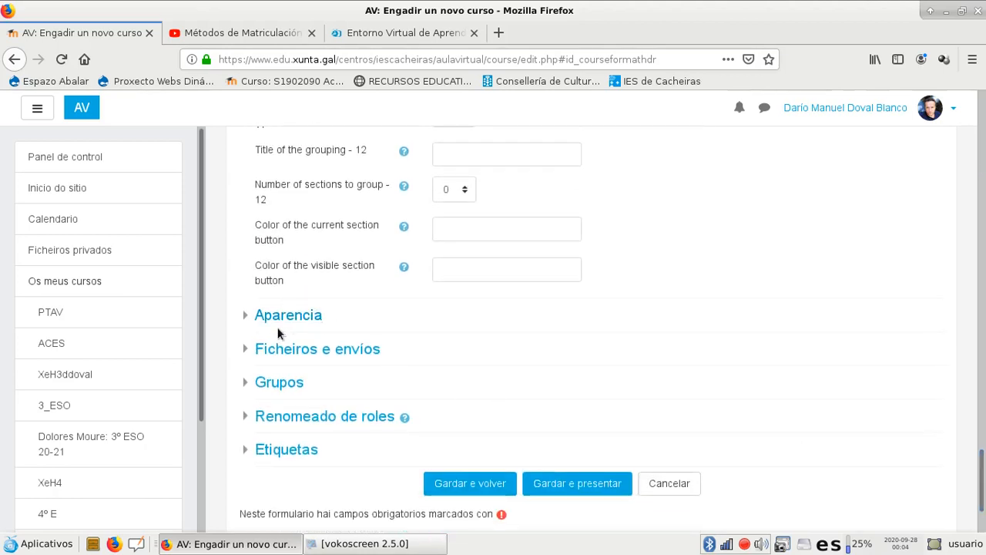
Expand the Aparencia and Ficheiros e envíos settings to examine their options
{"action": "left_click", "coordinate": [247, 317]}
{"action": "scroll", "coordinate": [539, 342], "scroll_direction": "down", "scroll_amount": 3}
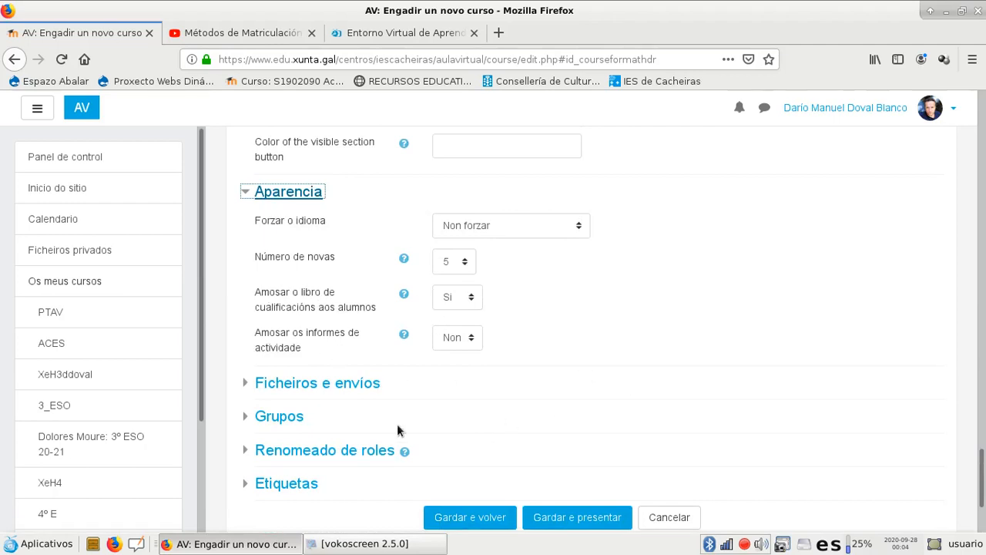
{"action": "left_click", "coordinate": [243, 385]}
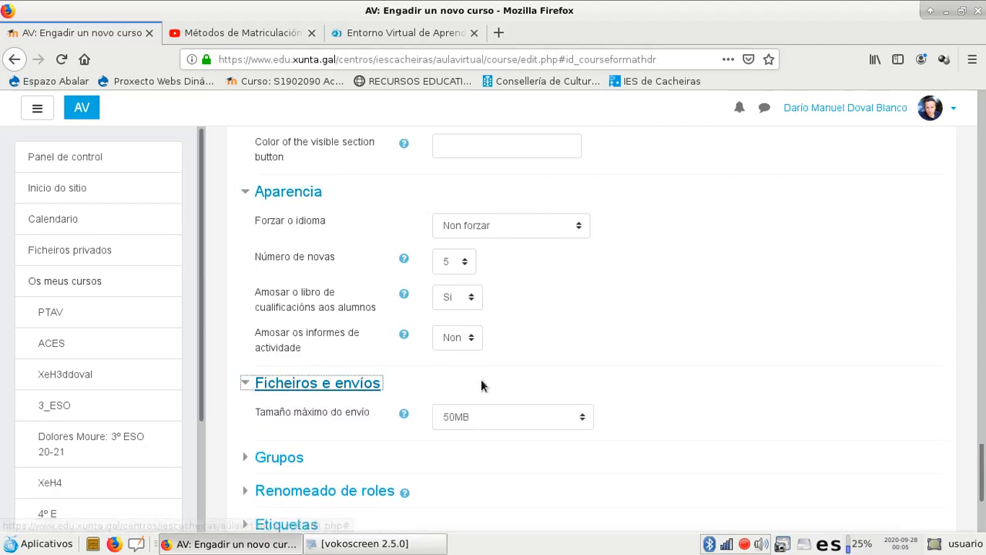
Set the maximum upload size under Ficheiros e envíos to 100MB
{"action": "scroll", "coordinate": [563, 321], "scroll_direction": "down", "scroll_amount": 3}
{"action": "left_click", "coordinate": [584, 253]}
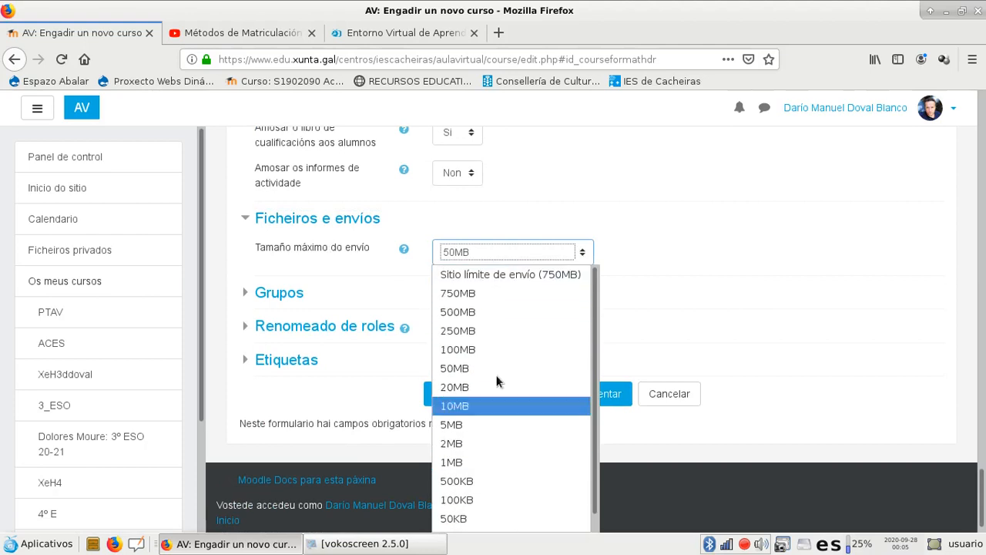
{"action": "left_click", "coordinate": [494, 350]}
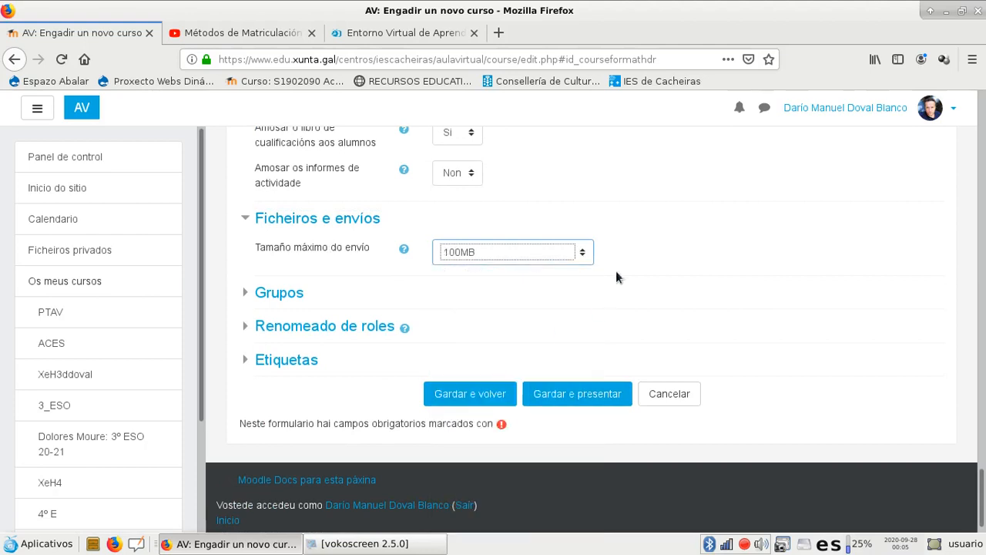
Set the group mode to Grupos separados, force it with Si, and keep the default grouping at Ningún
{"action": "left_click", "coordinate": [248, 293]}
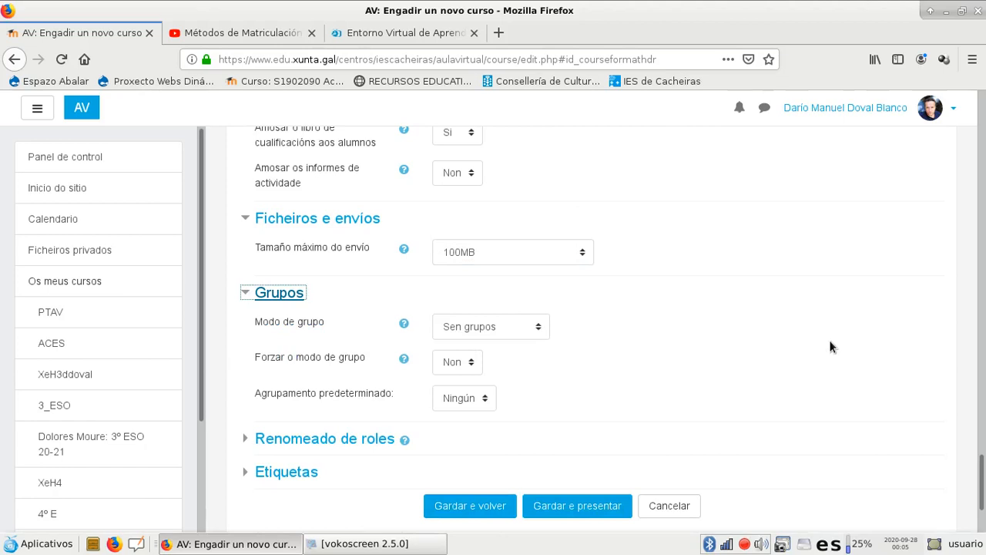
{"action": "left_click", "coordinate": [539, 329]}
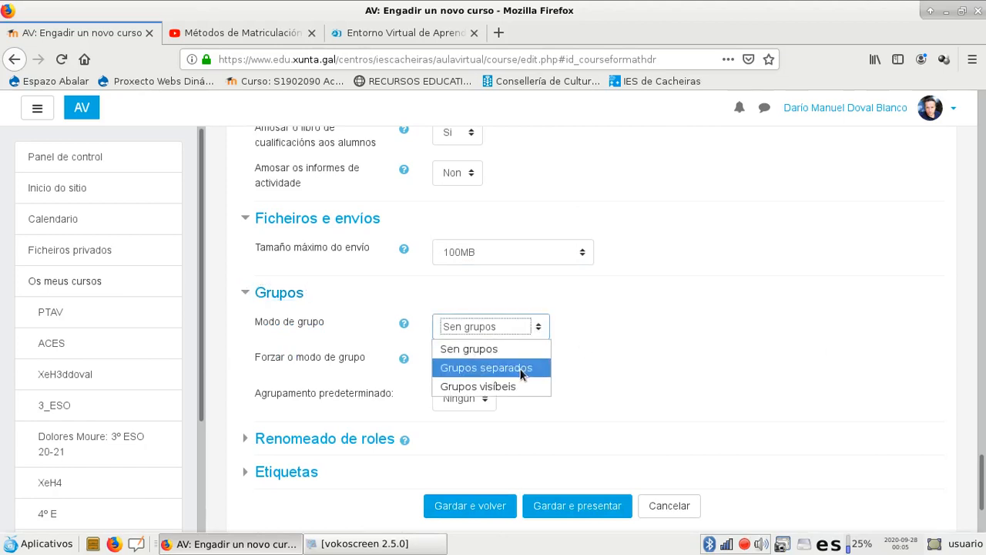
{"action": "left_click", "coordinate": [504, 367]}
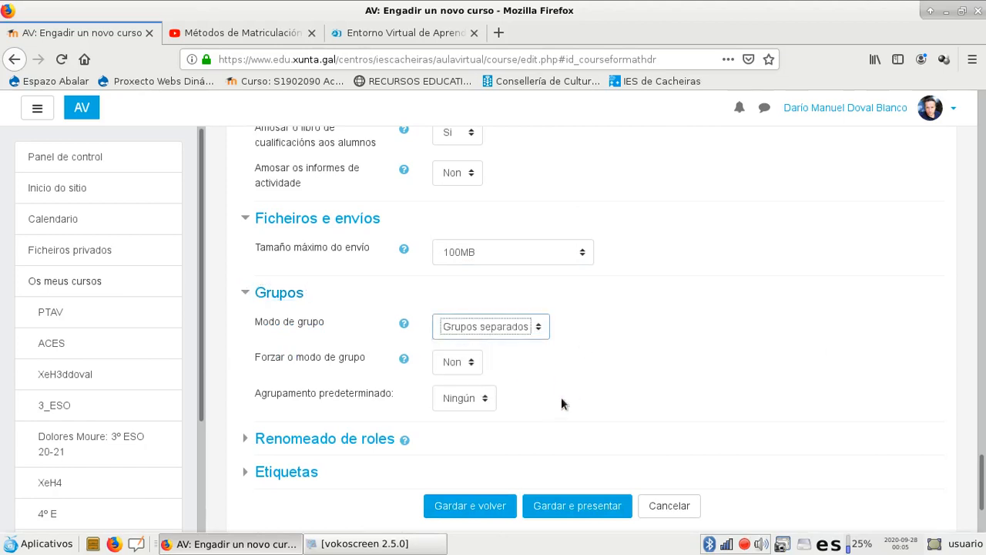
{"action": "left_click", "coordinate": [472, 362]}
{"action": "left_click", "coordinate": [456, 403]}
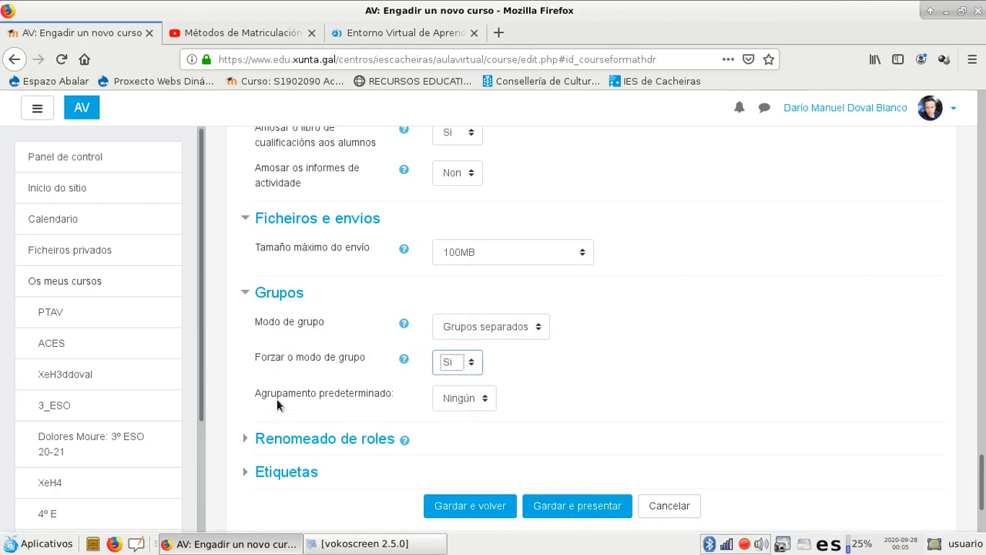
{"action": "left_click", "coordinate": [483, 399]}
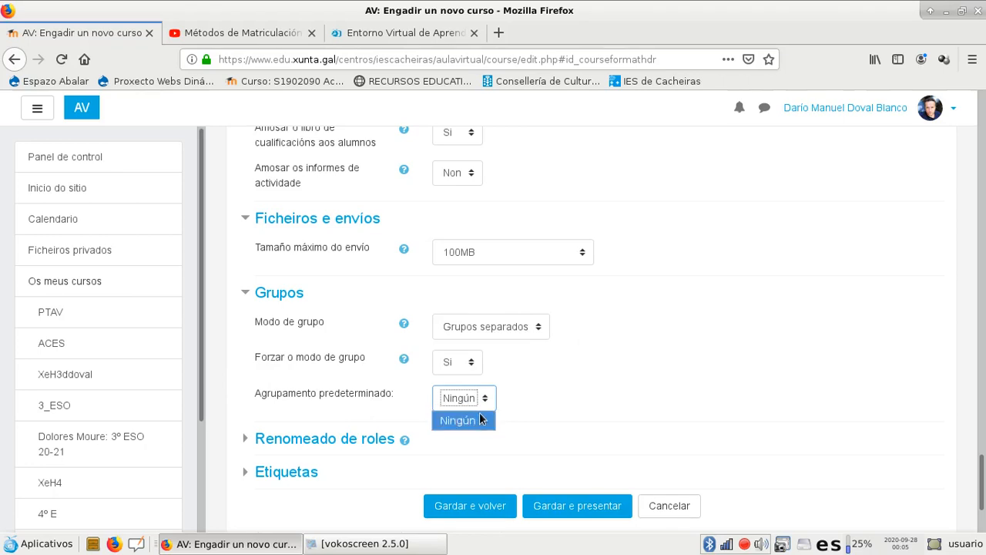
{"action": "left_click", "coordinate": [563, 382]}
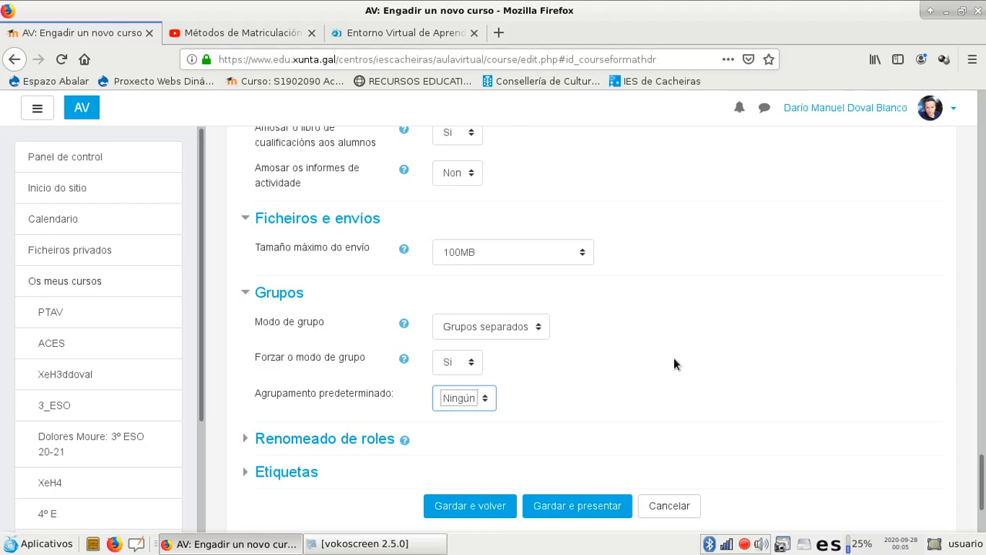
Expand the Renomeado de roles and Etiquetas settings to examine their fields
{"action": "scroll", "coordinate": [674, 359], "scroll_direction": "down", "scroll_amount": 3}
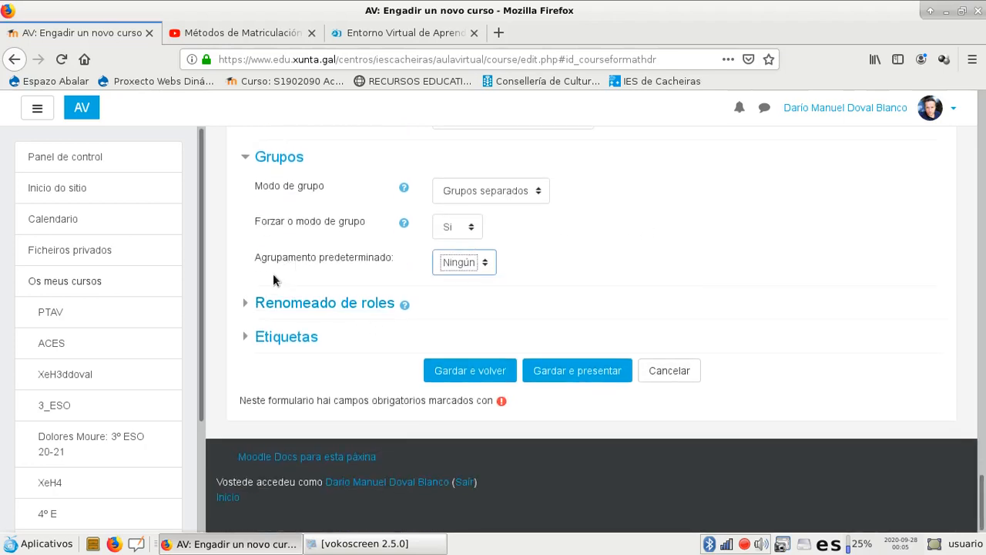
{"action": "left_click", "coordinate": [249, 304]}
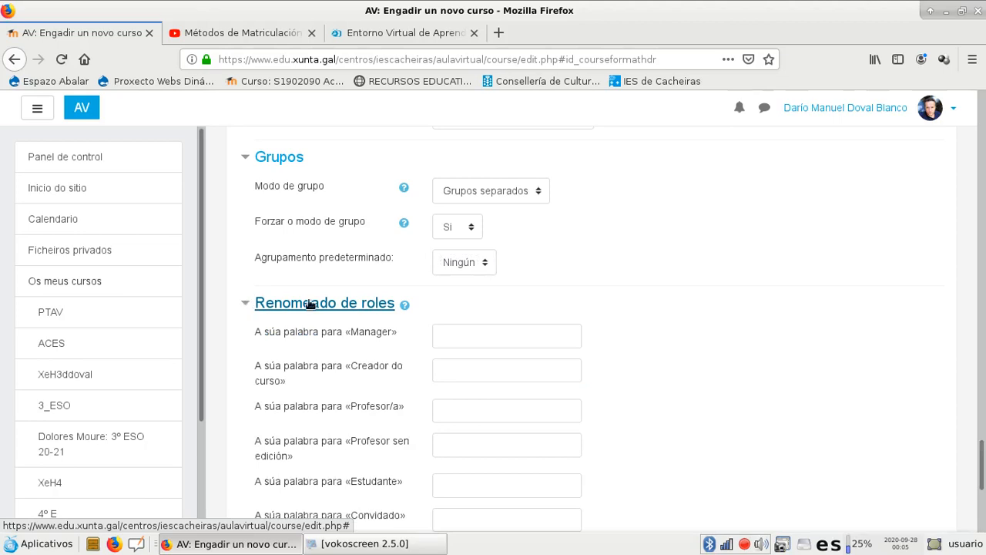
{"action": "scroll", "coordinate": [347, 286], "scroll_direction": "down", "scroll_amount": 5}
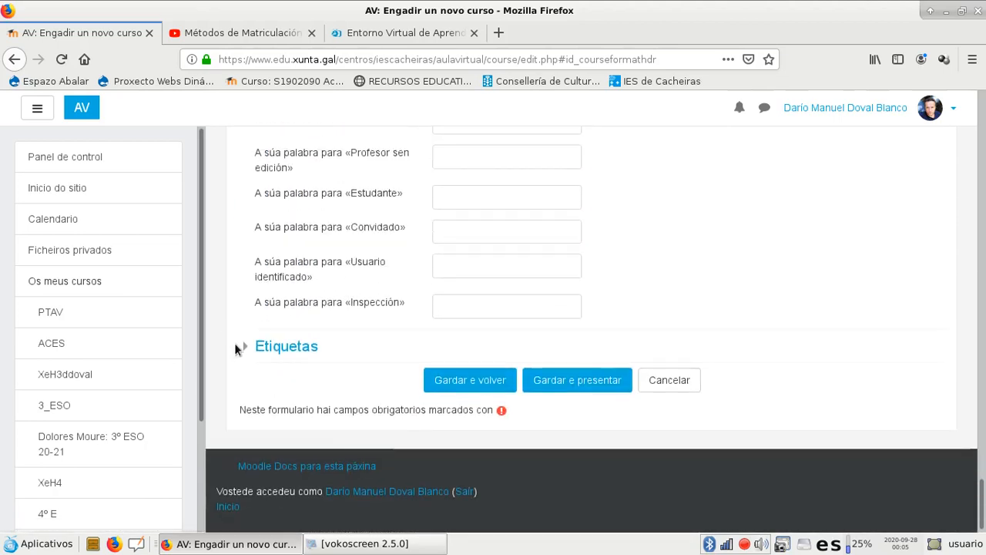
{"action": "left_click", "coordinate": [248, 346]}
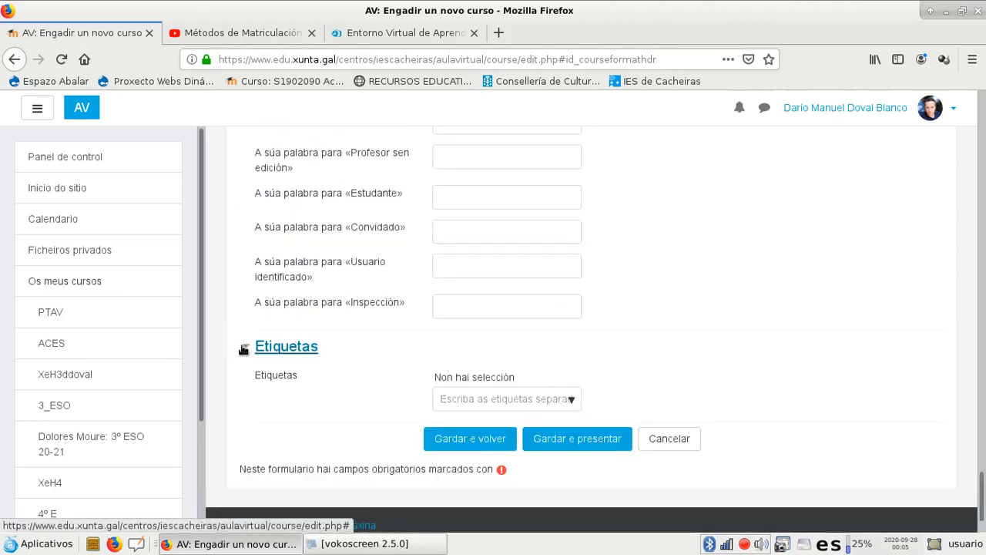
{"action": "left_click", "coordinate": [572, 400]}
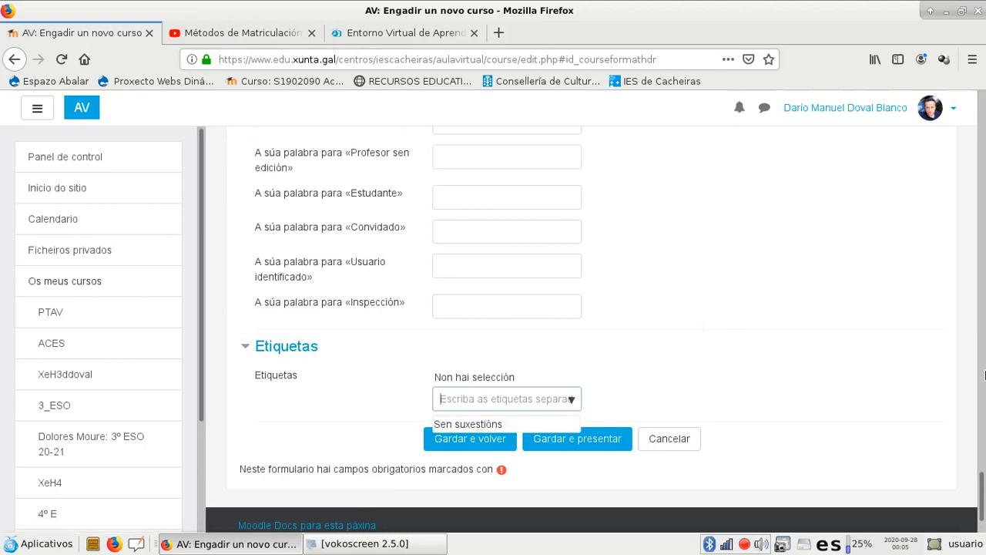
{"action": "mouse_move", "coordinate": [984, 482]}
{"action": "left_mouse_down"}
{"action": "mouse_move", "coordinate": [982, 463]}
{"action": "mouse_move", "coordinate": [980, 493]}
{"action": "left_mouse_up"}
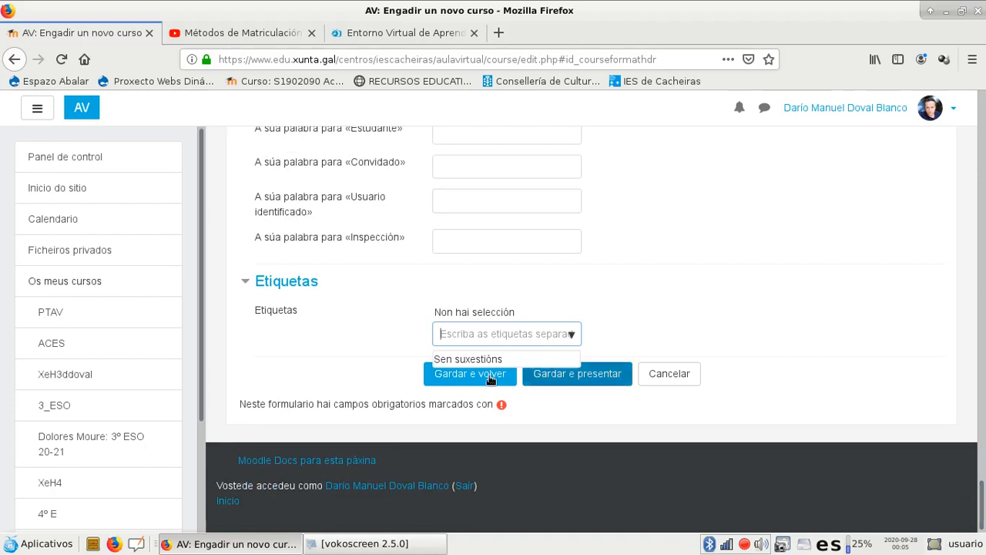
Save the new course, returning to its category's course list, and open Proba Titorial from there
{"action": "left_click", "coordinate": [479, 376]}
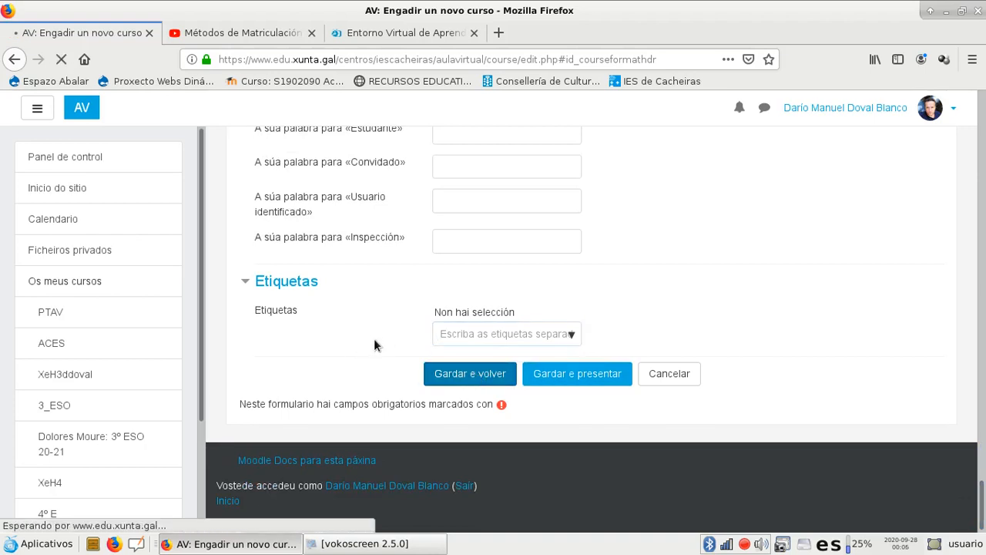
{"action": "left_click_drag", "start_coordinate": [984, 174], "coordinate": [985, 362]}
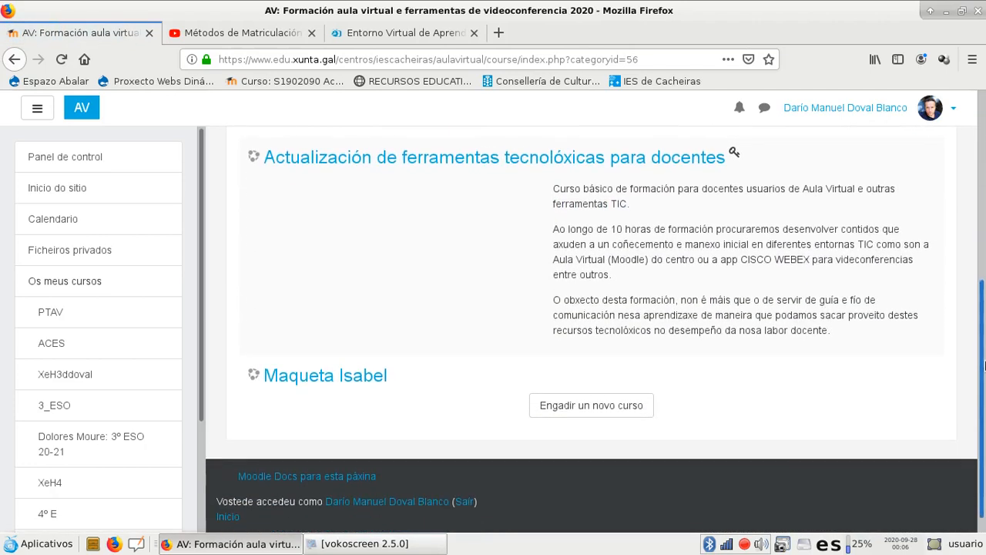
{"action": "scroll", "coordinate": [813, 247], "scroll_direction": "up", "scroll_amount": 4}
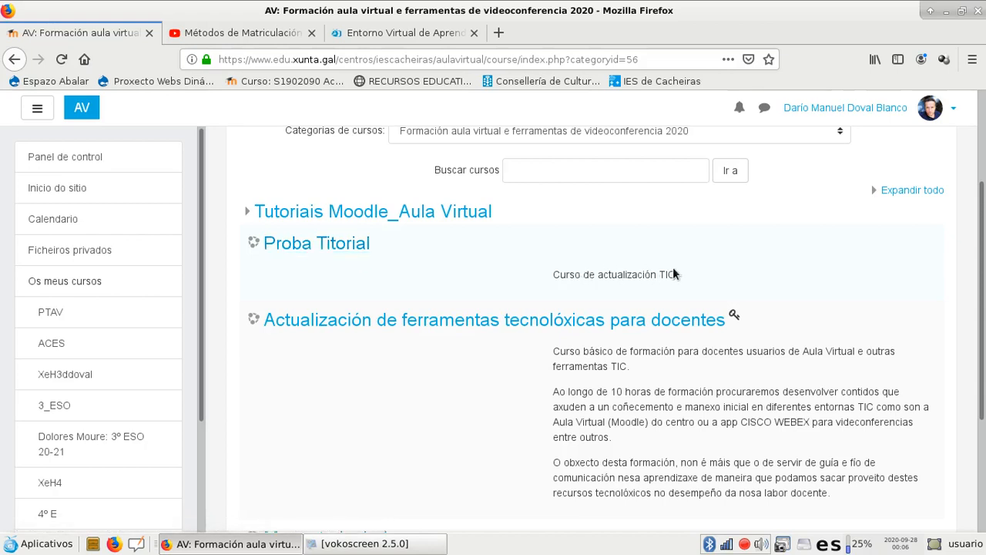
{"action": "left_click", "coordinate": [334, 249]}
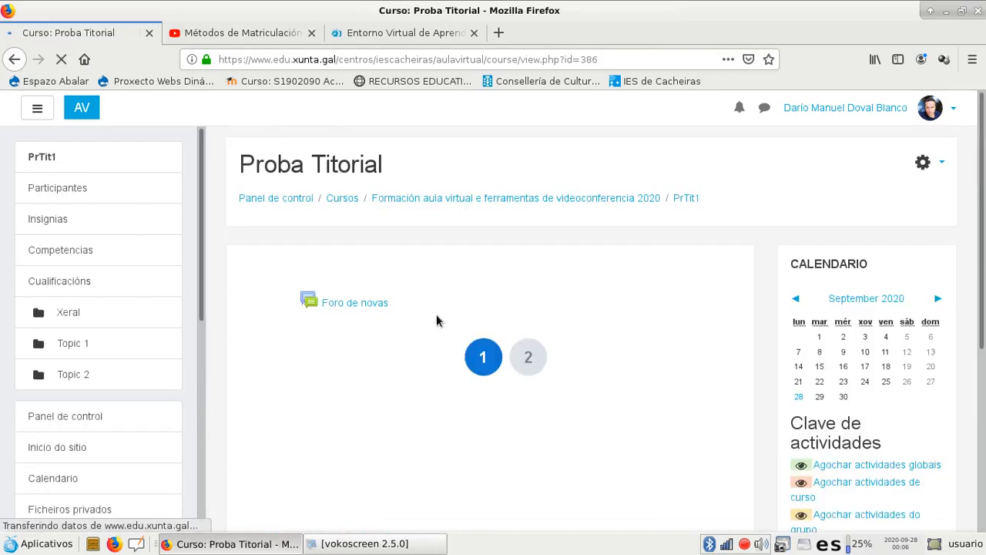
Look over the course page and switch between section buttons 1 and 2 to examine the buttons format
{"action": "scroll", "coordinate": [983, 437], "scroll_direction": "down", "scroll_amount": 5}
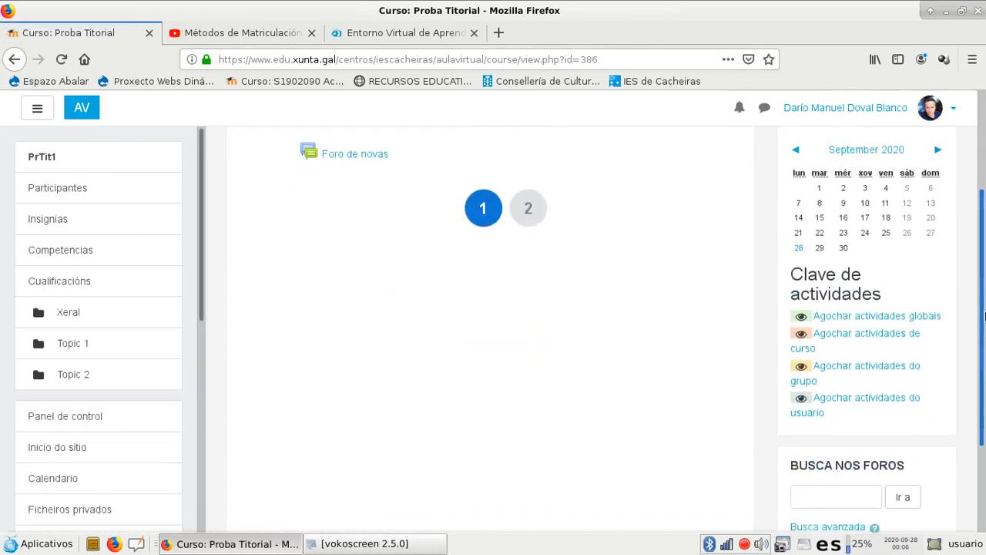
{"action": "scroll", "coordinate": [983, 438], "scroll_direction": "up", "scroll_amount": 4}
{"action": "left_click", "coordinate": [528, 270]}
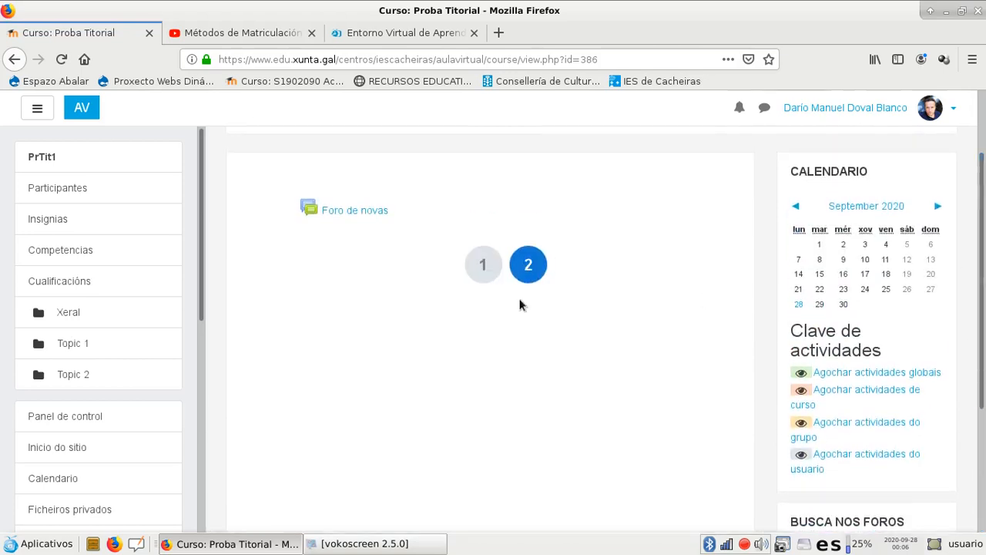
{"action": "left_click", "coordinate": [481, 266]}
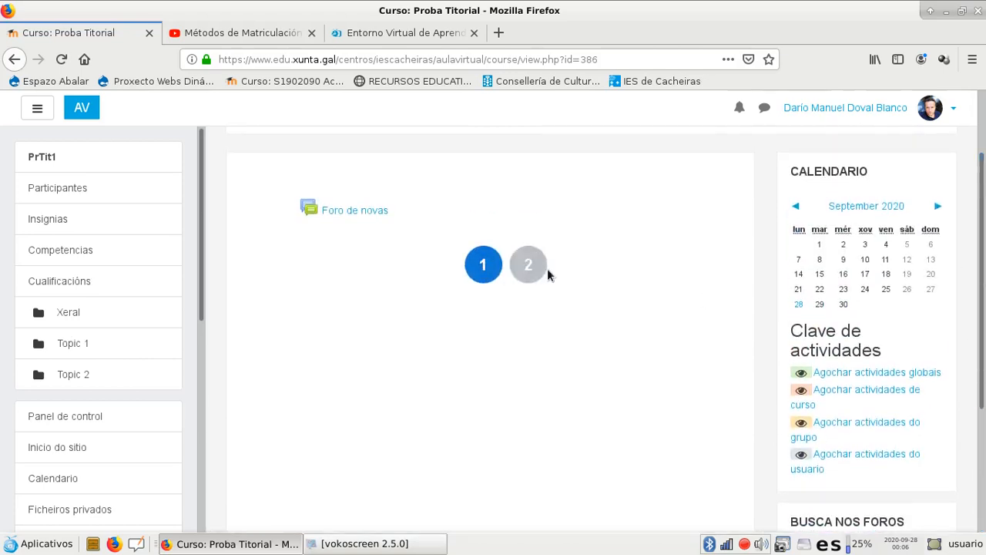
{"action": "left_click", "coordinate": [531, 271]}
{"action": "left_click", "coordinate": [484, 266]}
{"action": "left_click", "coordinate": [527, 271]}
{"action": "scroll", "coordinate": [505, 359], "scroll_direction": "up", "scroll_amount": 3}
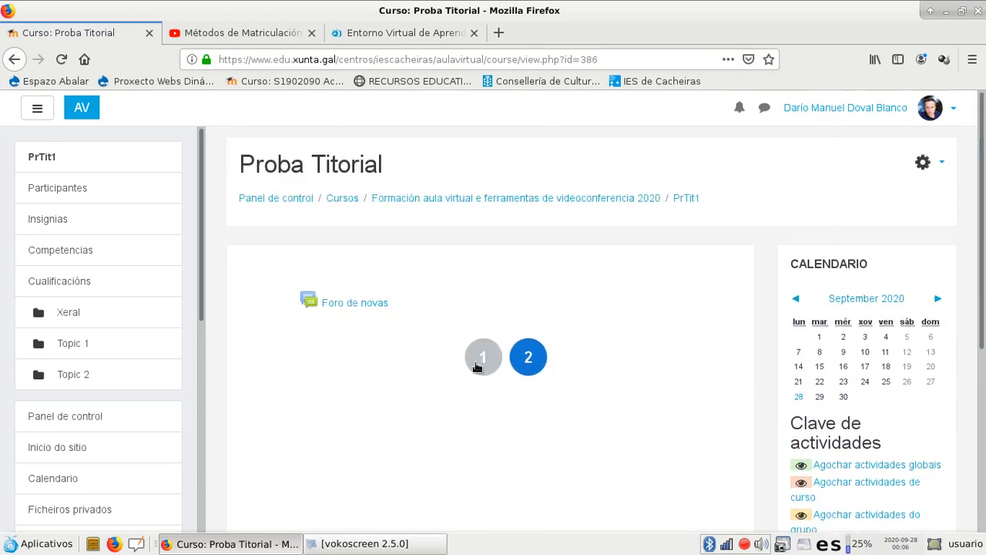
Turn on editing mode for the Proba Titorial course
{"action": "left_click", "coordinate": [938, 168]}
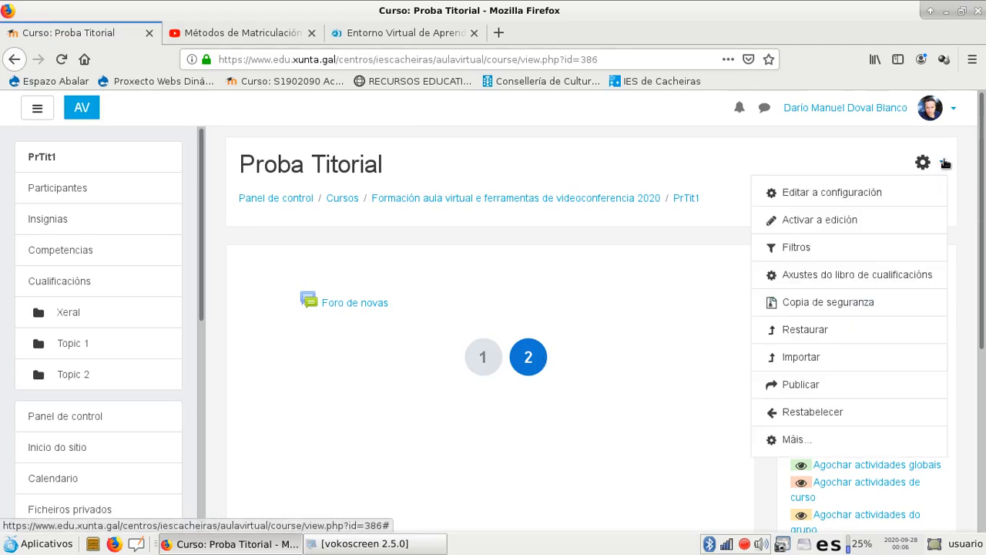
{"action": "left_click", "coordinate": [845, 220]}
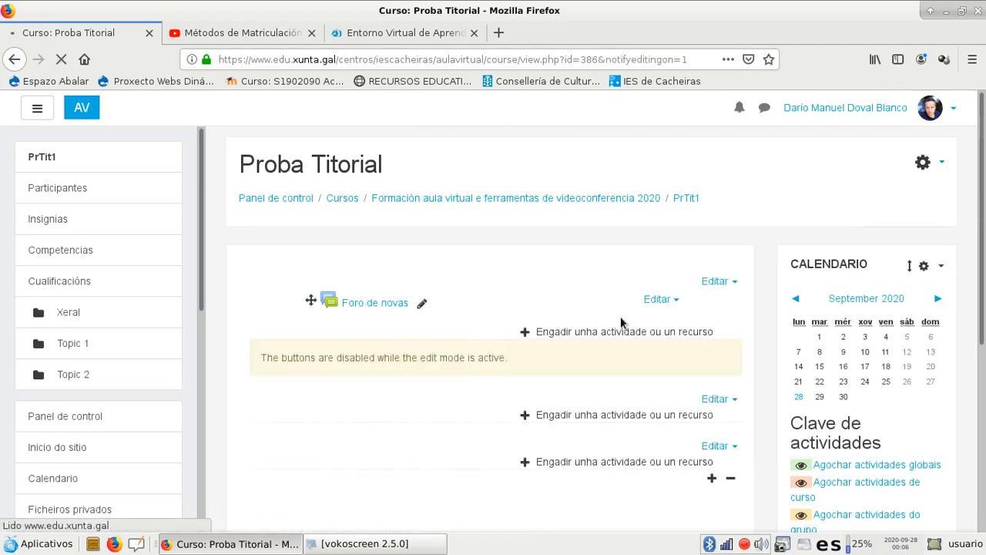
Examine the course administration options offered in the course's actions list
{"action": "left_click", "coordinate": [941, 162]}
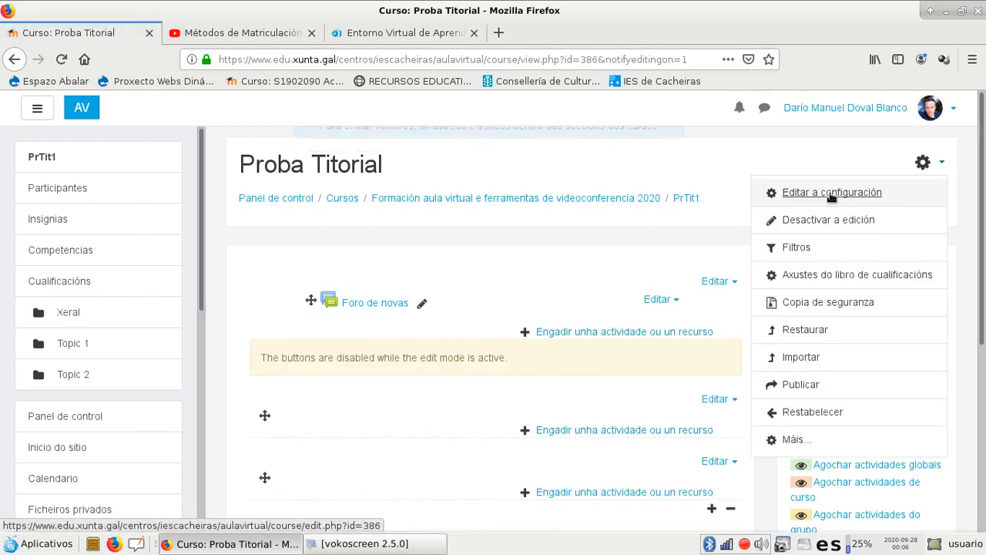
{"action": "scroll", "coordinate": [195, 334], "scroll_direction": "down", "scroll_amount": 3}
{"action": "scroll", "coordinate": [195, 334], "scroll_direction": "down", "scroll_amount": 4}
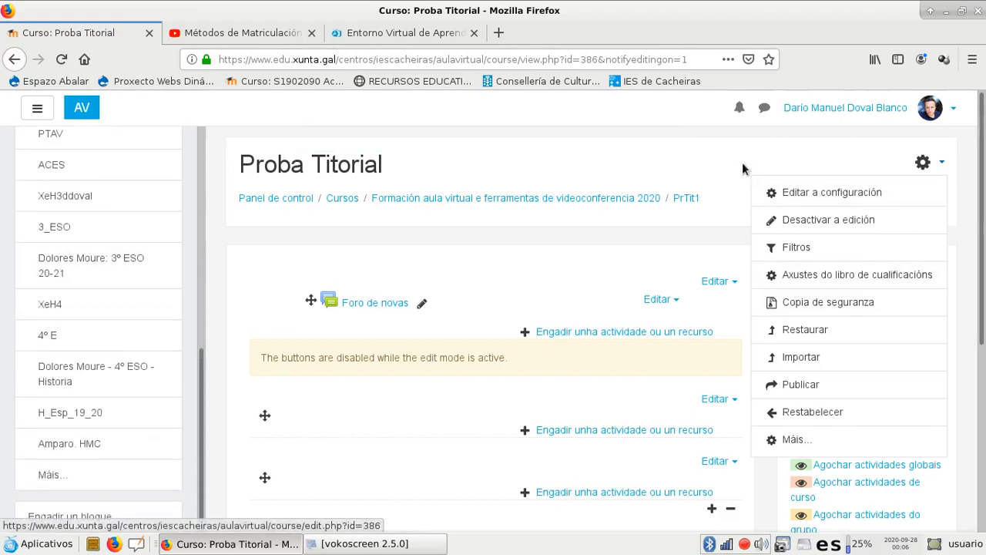
{"action": "left_click", "coordinate": [961, 167]}
{"action": "left_click_drag", "start_coordinate": [981, 223], "coordinate": [979, 154]}
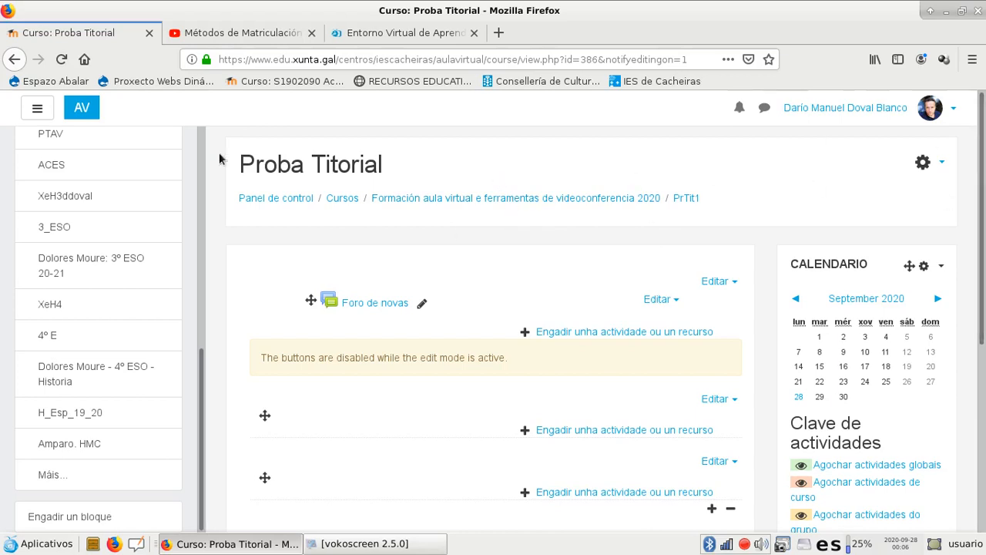
{"action": "left_click", "coordinate": [940, 166]}
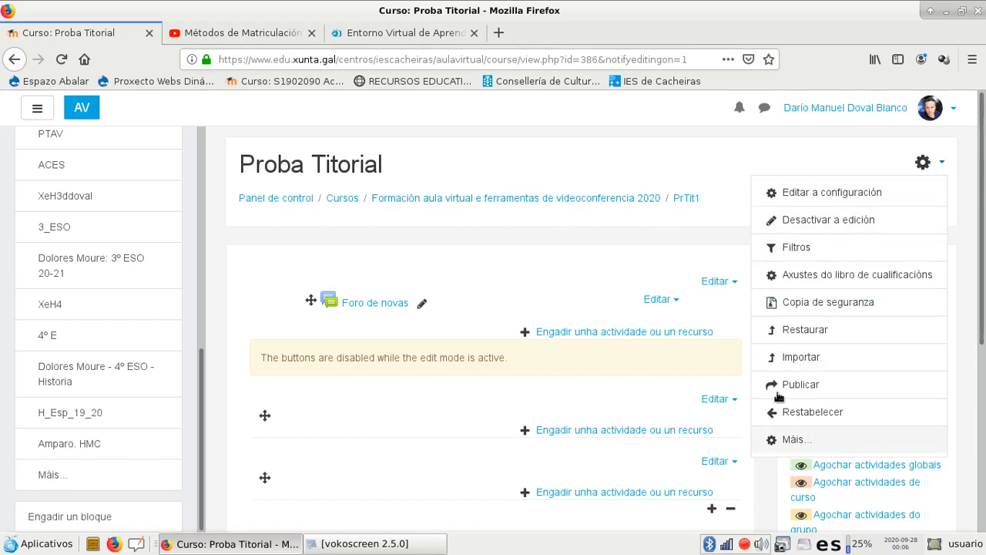
Add the Administración block to the course page
{"action": "scroll", "coordinate": [285, 316], "scroll_direction": "down", "scroll_amount": 5}
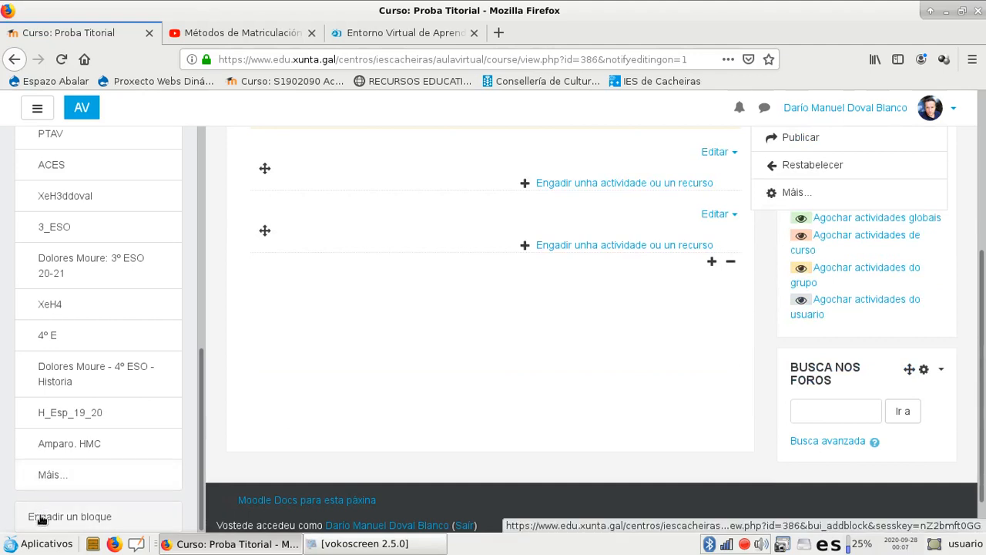
{"action": "left_click", "coordinate": [40, 517]}
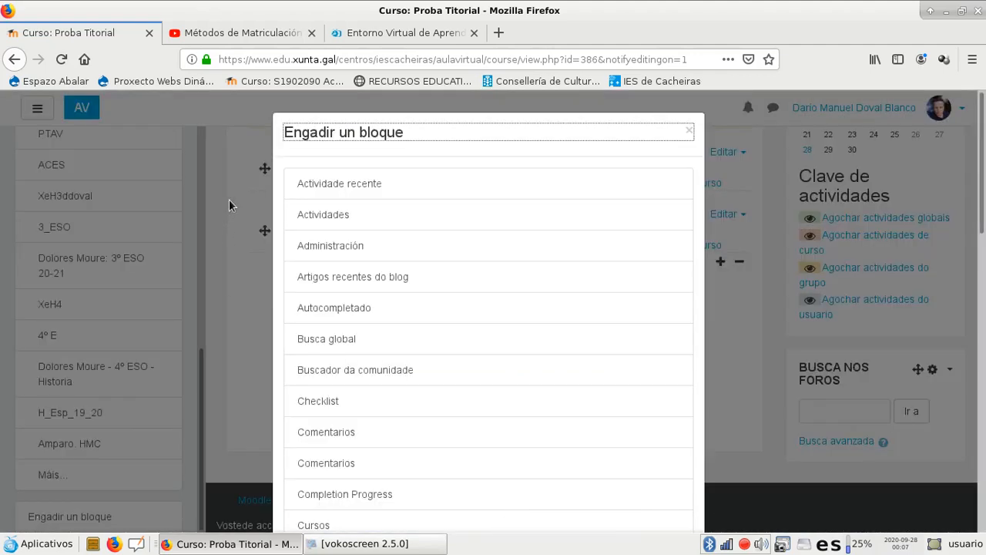
{"action": "left_click", "coordinate": [326, 244]}
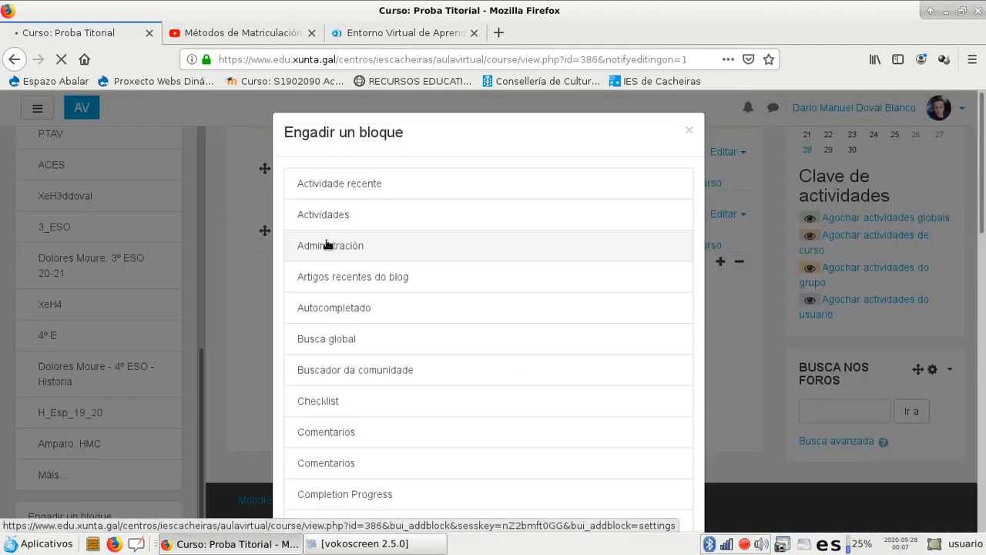
Review the course options in the Administración block, expanding Usuarios to see its entries
{"action": "scroll", "coordinate": [759, 355], "scroll_direction": "down", "scroll_amount": 6}
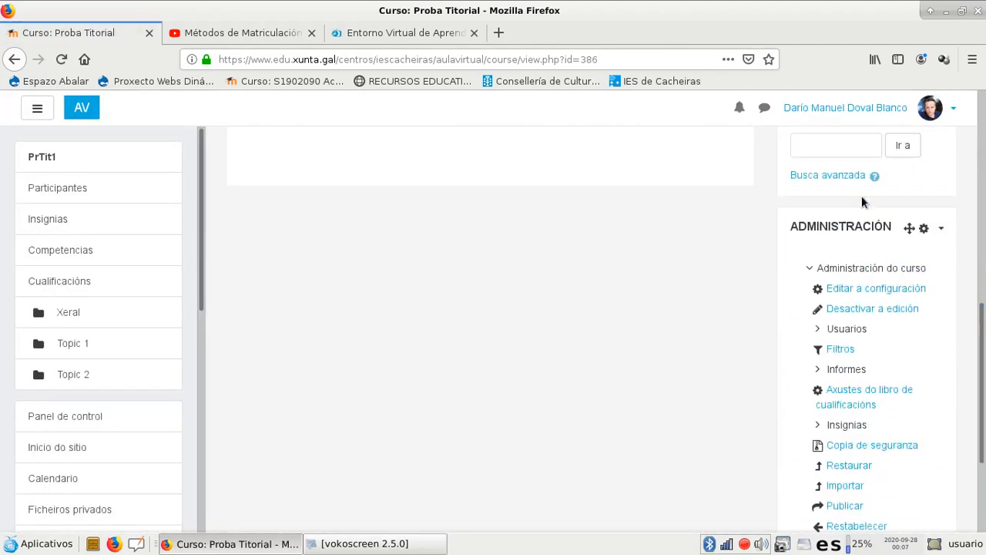
{"action": "scroll", "coordinate": [802, 254], "scroll_direction": "down", "scroll_amount": 2}
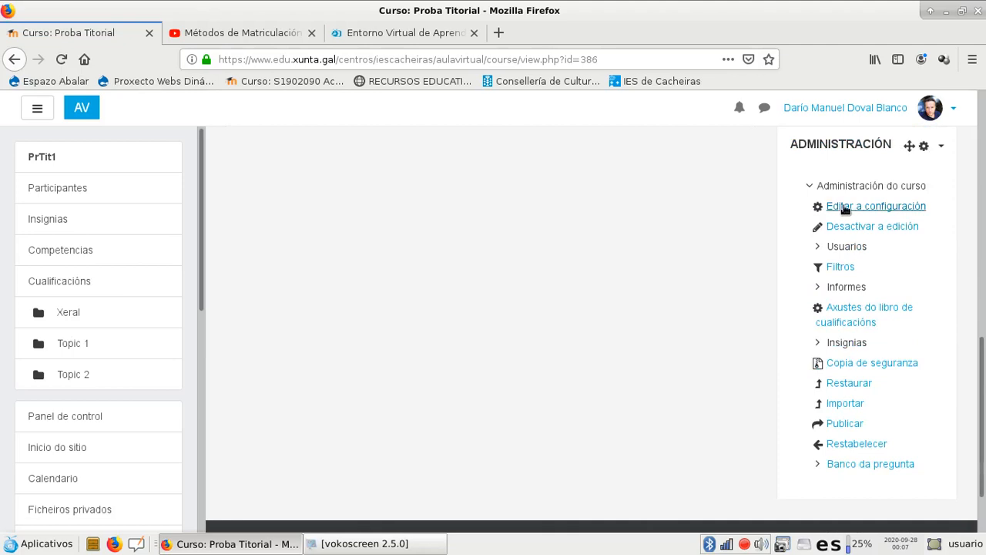
{"action": "left_click", "coordinate": [819, 248]}
{"action": "scroll", "coordinate": [982, 369], "scroll_direction": "down", "scroll_amount": 3}
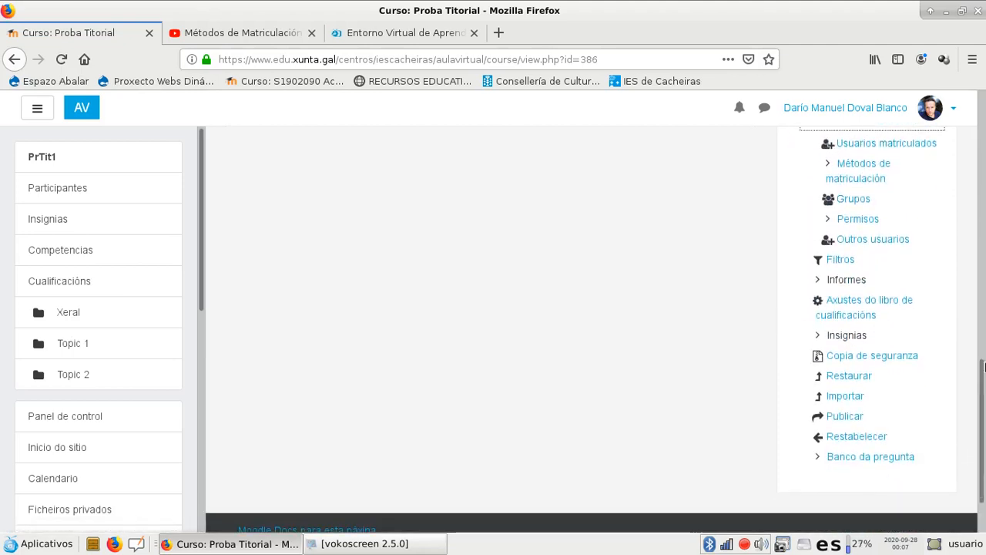
Try to move the Administración block higher up in the course's column of blocks
{"action": "left_click_drag", "start_coordinate": [982, 368], "coordinate": [969, 190]}
{"action": "left_click_drag", "start_coordinate": [909, 467], "coordinate": [887, 178]}
{"action": "scroll", "coordinate": [902, 270], "scroll_direction": "up", "scroll_amount": 4}
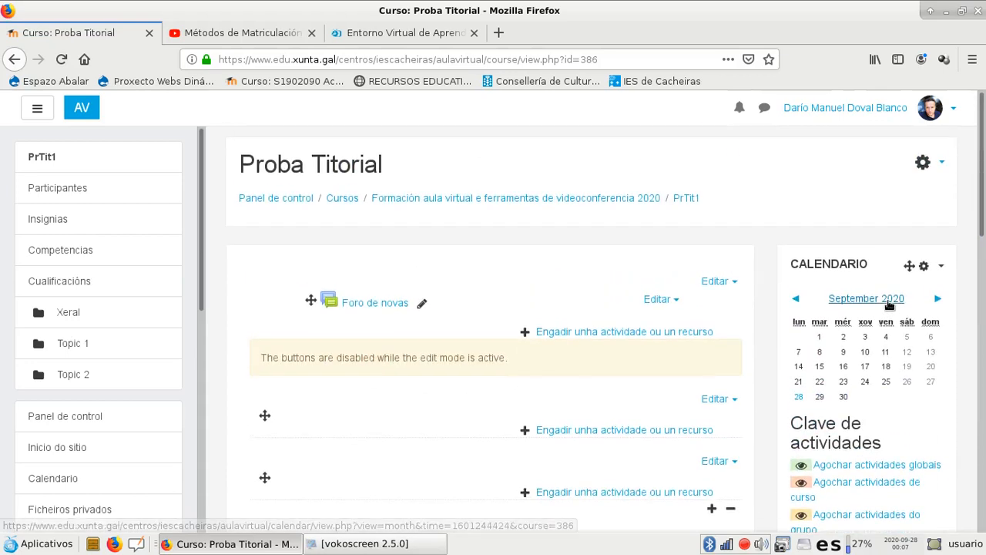
{"action": "scroll", "coordinate": [889, 305], "scroll_direction": "down", "scroll_amount": 10}
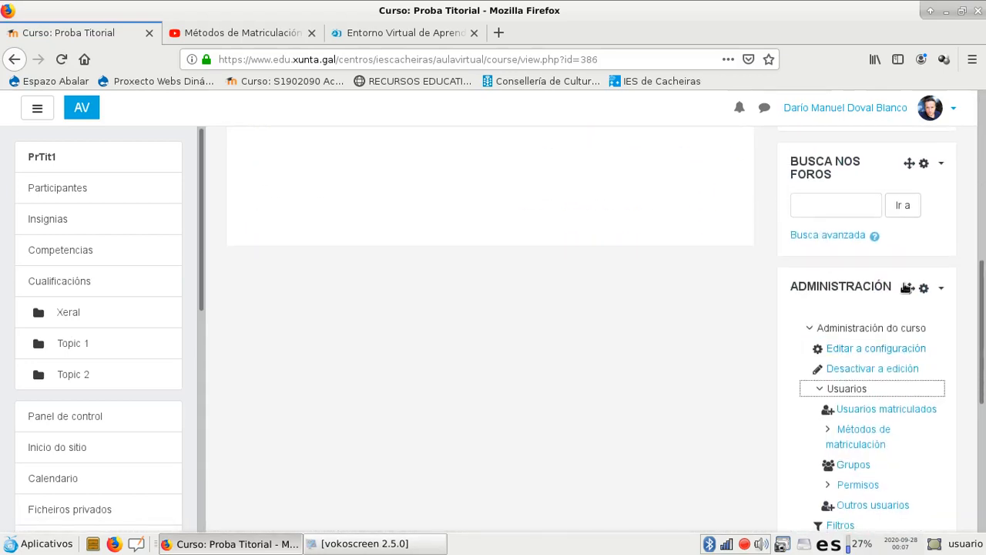
{"action": "left_click", "coordinate": [909, 288]}
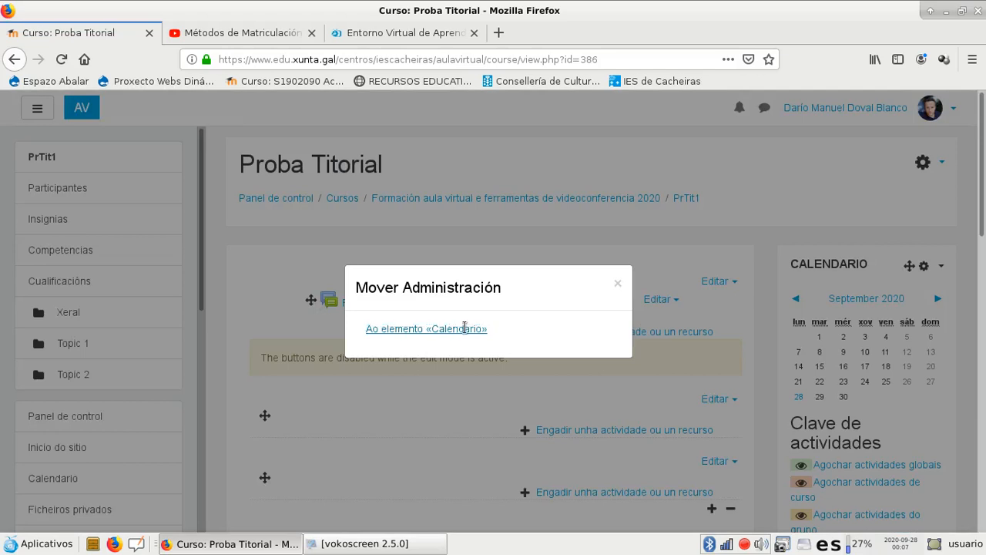
{"action": "left_click", "coordinate": [618, 284]}
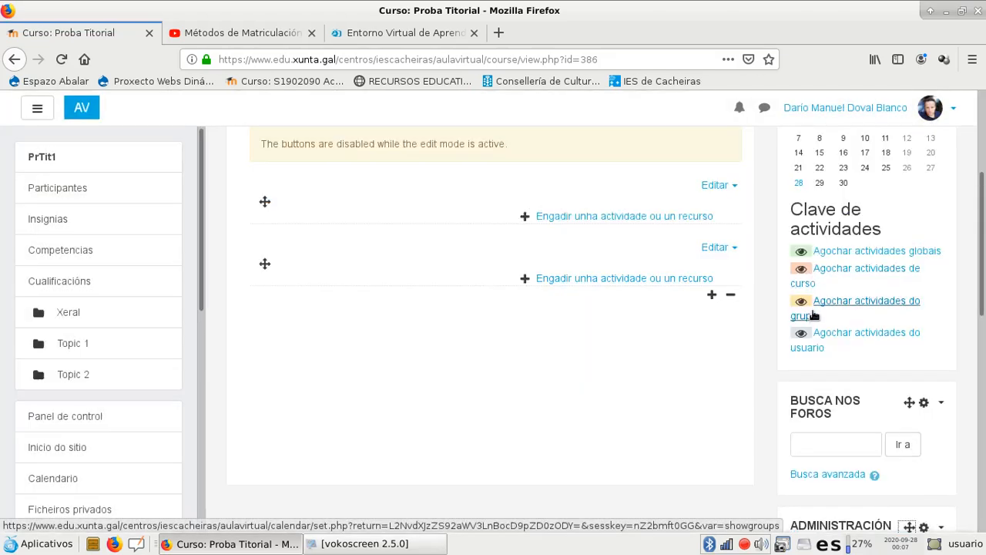
Try to move the Administración block to the top of the course's block column, above the Calendario block
{"action": "left_click_drag", "start_coordinate": [909, 196], "coordinate": [827, 290]}
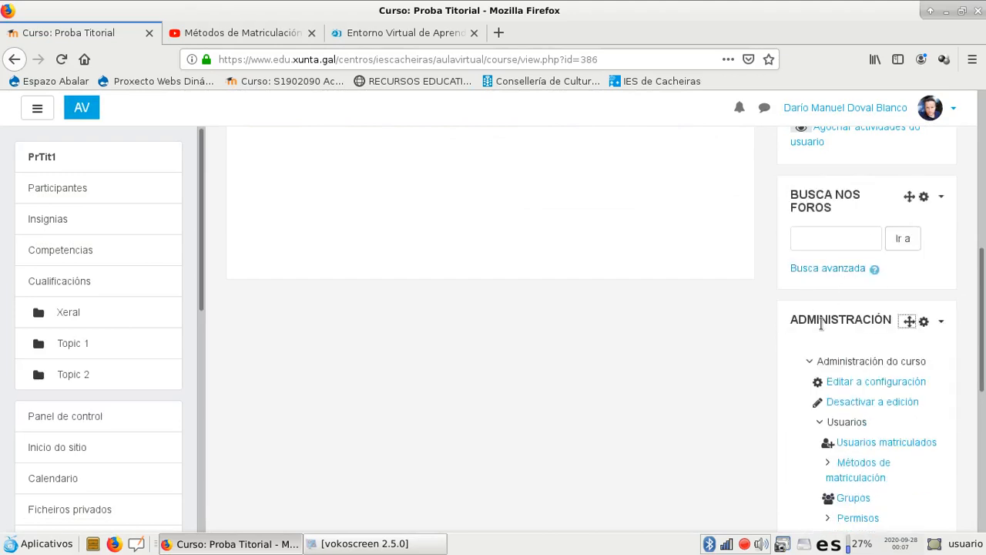
{"action": "left_click_drag", "start_coordinate": [905, 320], "coordinate": [901, 154]}
{"action": "scroll", "coordinate": [902, 161], "scroll_direction": "up", "scroll_amount": 5}
{"action": "left_click_drag", "start_coordinate": [910, 445], "coordinate": [899, 157]}
{"action": "scroll", "coordinate": [911, 231], "scroll_direction": "up", "scroll_amount": 3}
{"action": "scroll", "coordinate": [850, 209], "scroll_direction": "down", "scroll_amount": 4}
{"action": "scroll", "coordinate": [865, 216], "scroll_direction": "up", "scroll_amount": 2}
{"action": "scroll", "coordinate": [902, 247], "scroll_direction": "down", "scroll_amount": 10}
{"action": "scroll", "coordinate": [840, 323], "scroll_direction": "down", "scroll_amount": 7}
{"action": "scroll", "coordinate": [510, 222], "scroll_direction": "up", "scroll_amount": 15}
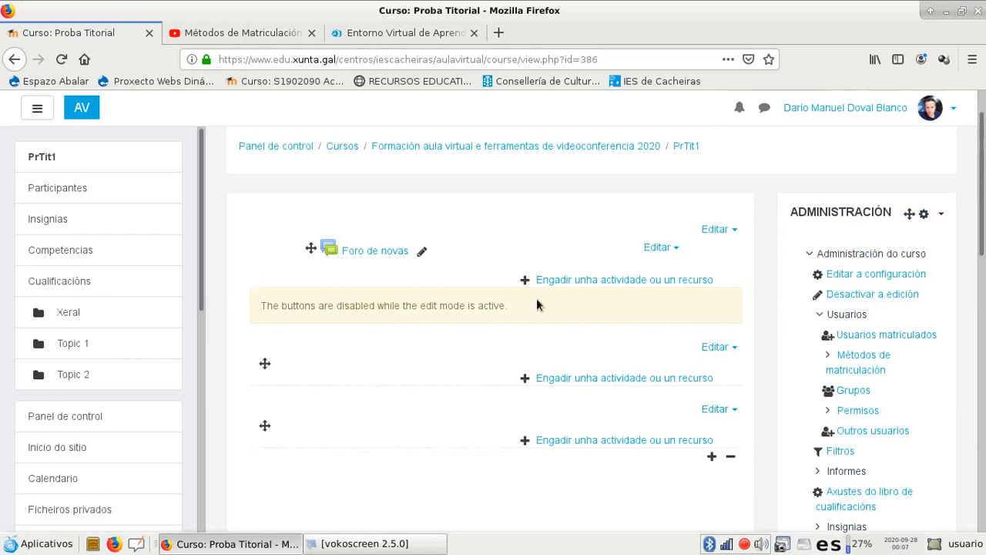
Open the course configuration from the Administración block and set the course format to Formato dos temas
{"action": "scroll", "coordinate": [536, 298], "scroll_direction": "up", "scroll_amount": 1}
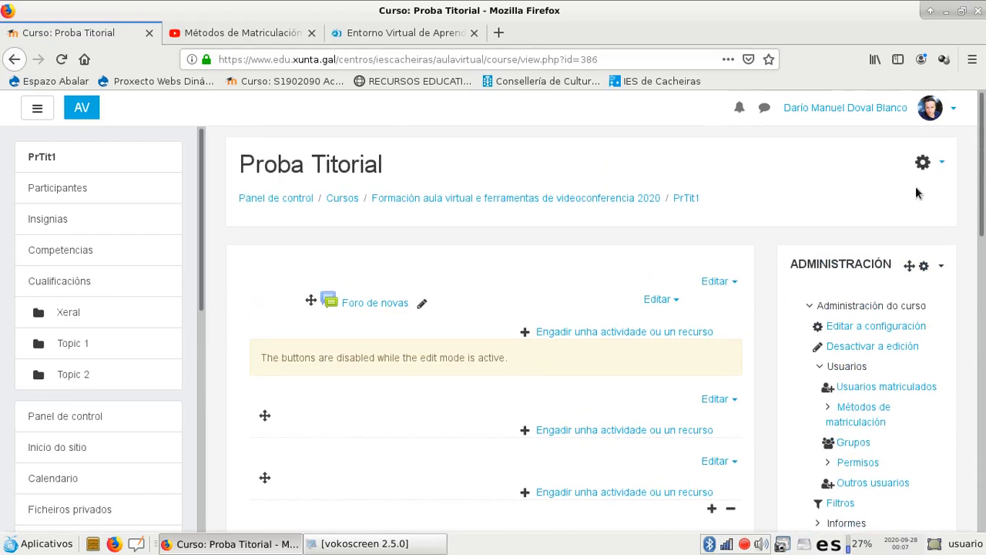
{"action": "left_click", "coordinate": [870, 326]}
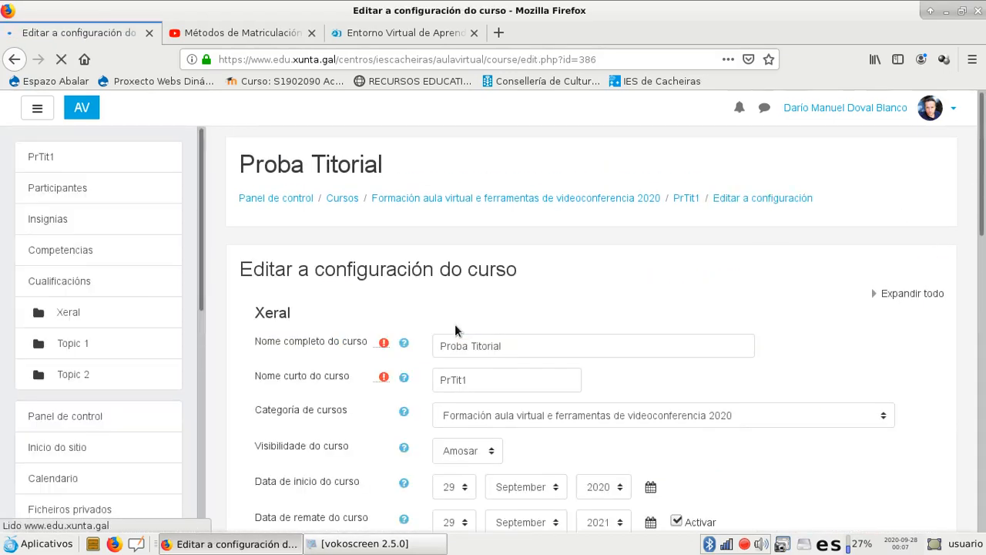
{"action": "scroll", "coordinate": [341, 330], "scroll_direction": "down", "scroll_amount": 5}
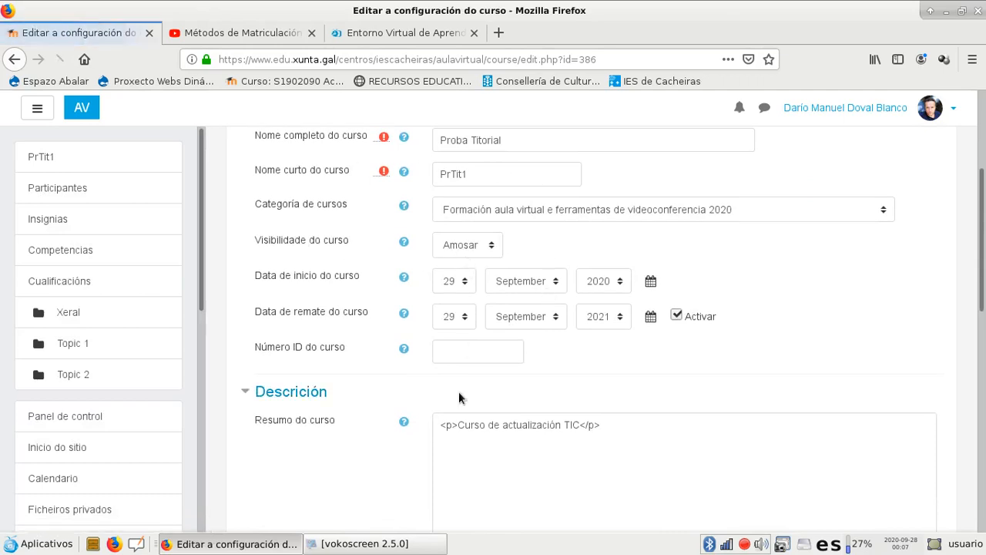
{"action": "scroll", "coordinate": [459, 391], "scroll_direction": "down", "scroll_amount": 3}
{"action": "scroll", "coordinate": [431, 389], "scroll_direction": "down", "scroll_amount": 6}
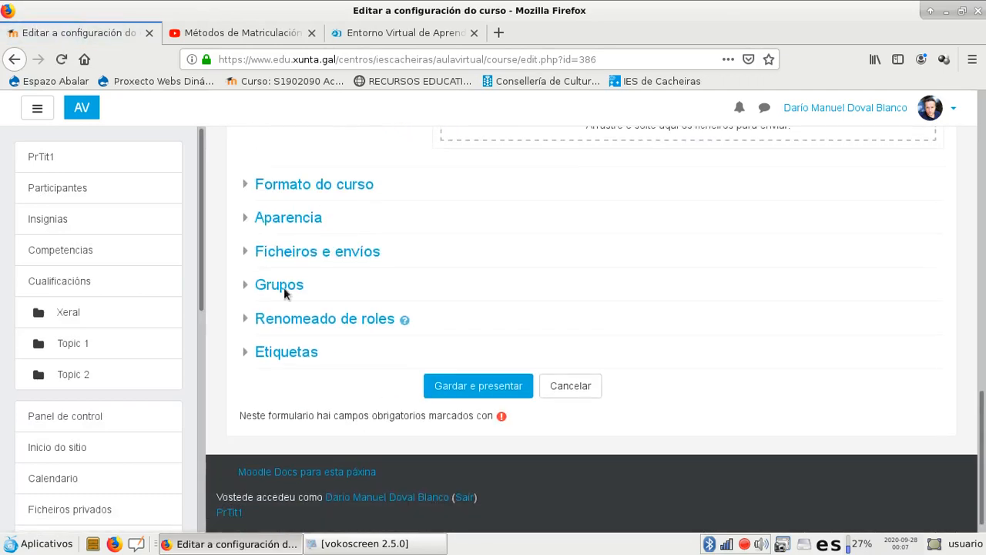
{"action": "left_click", "coordinate": [247, 192]}
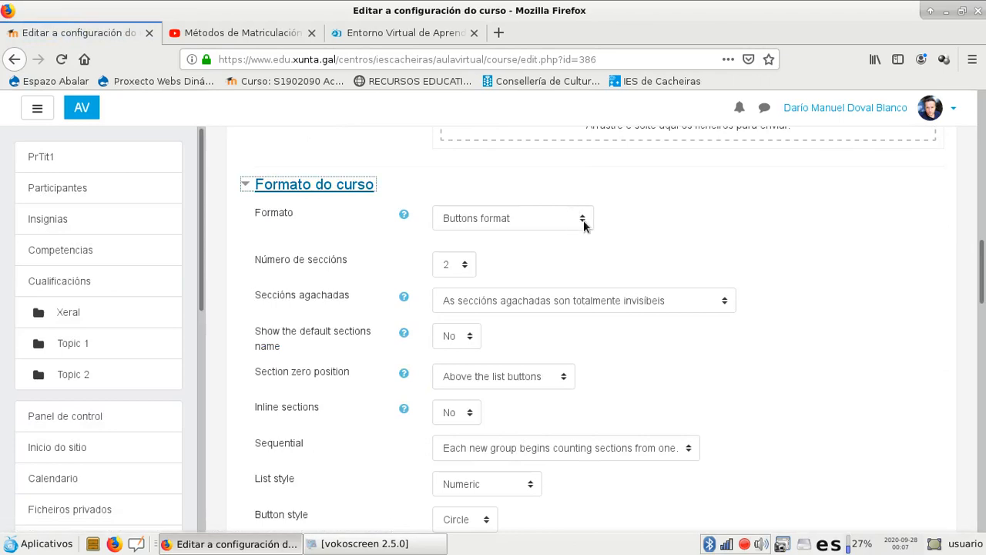
{"action": "left_click", "coordinate": [583, 221]}
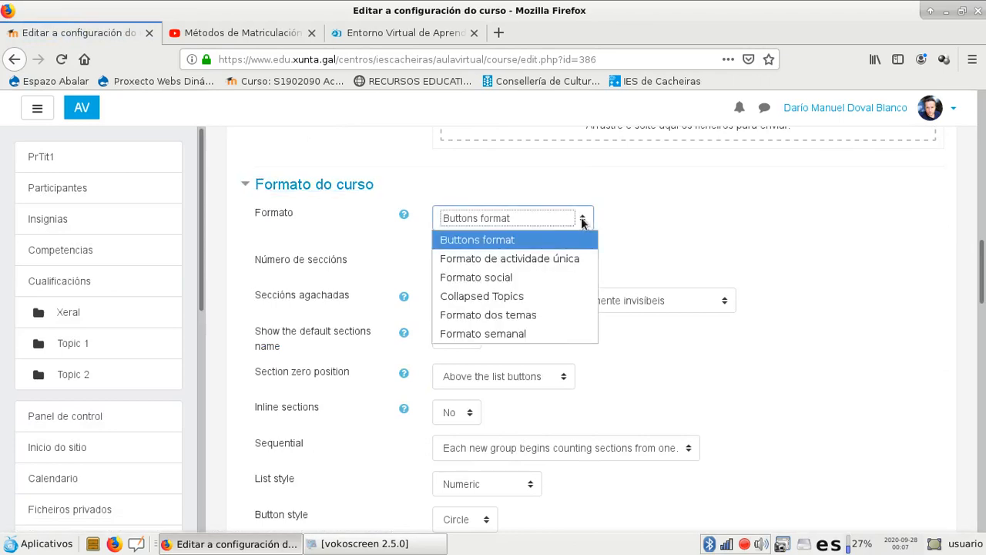
{"action": "left_click", "coordinate": [513, 316]}
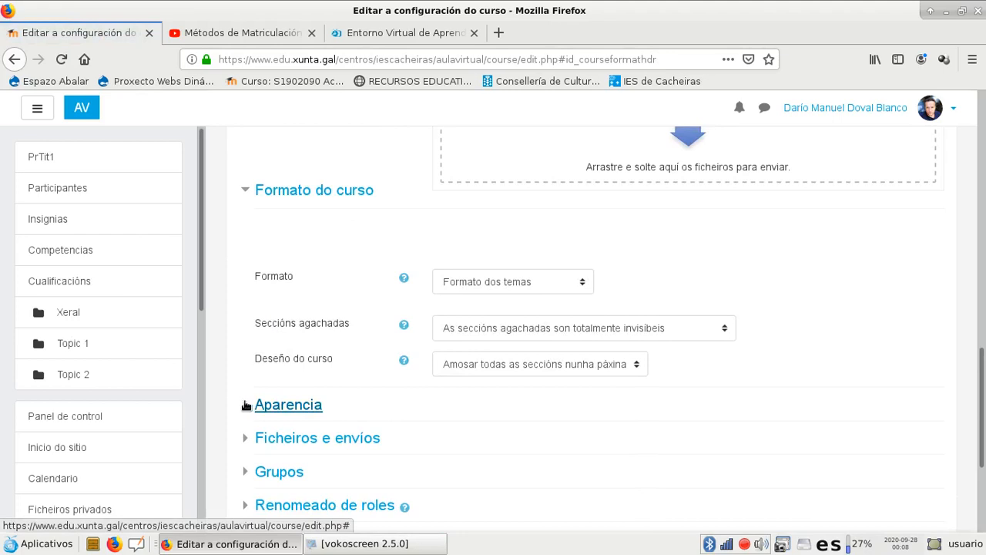
Check the Aparencia, Ficheiros e envíos and Grupos settings, and save the course configuration, returning to the course page
{"action": "left_click", "coordinate": [271, 400]}
{"action": "scroll", "coordinate": [495, 227], "scroll_direction": "down", "scroll_amount": 5}
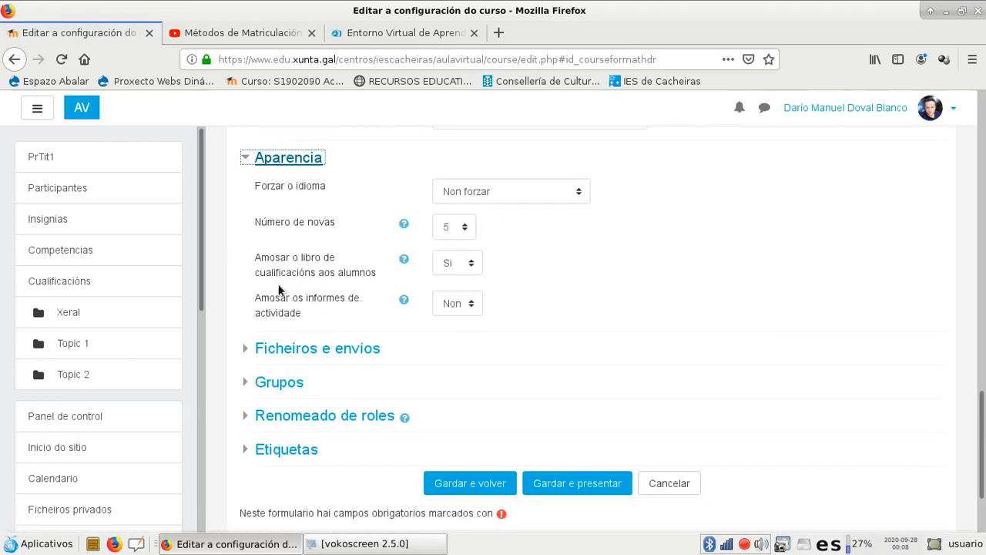
{"action": "left_click", "coordinate": [247, 352]}
{"action": "scroll", "coordinate": [529, 357], "scroll_direction": "down", "scroll_amount": 3}
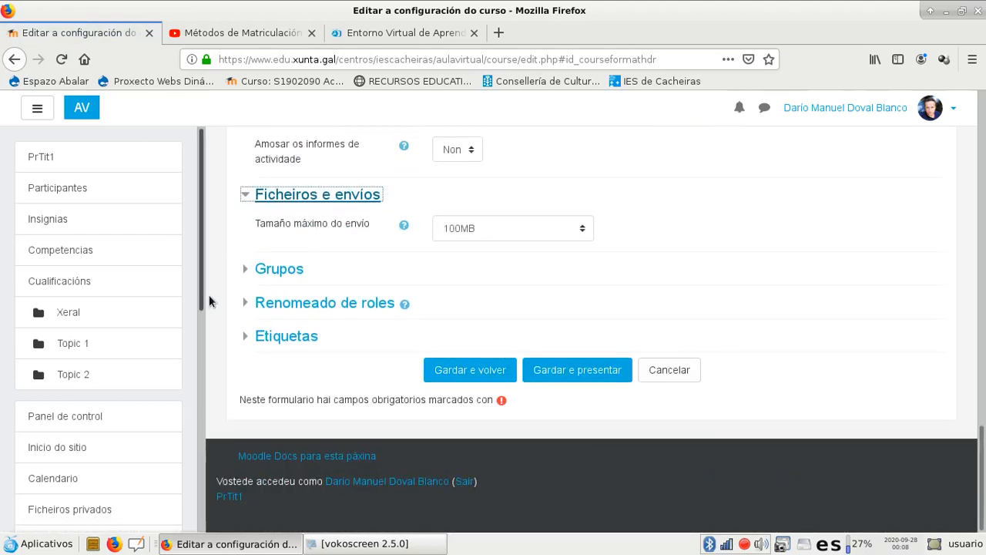
{"action": "left_click", "coordinate": [245, 268]}
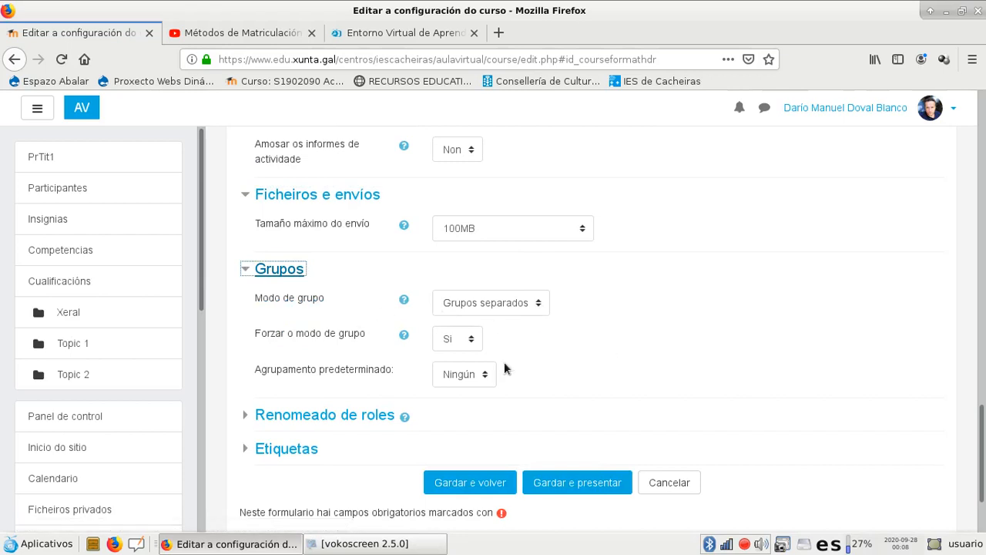
{"action": "left_click", "coordinate": [475, 482]}
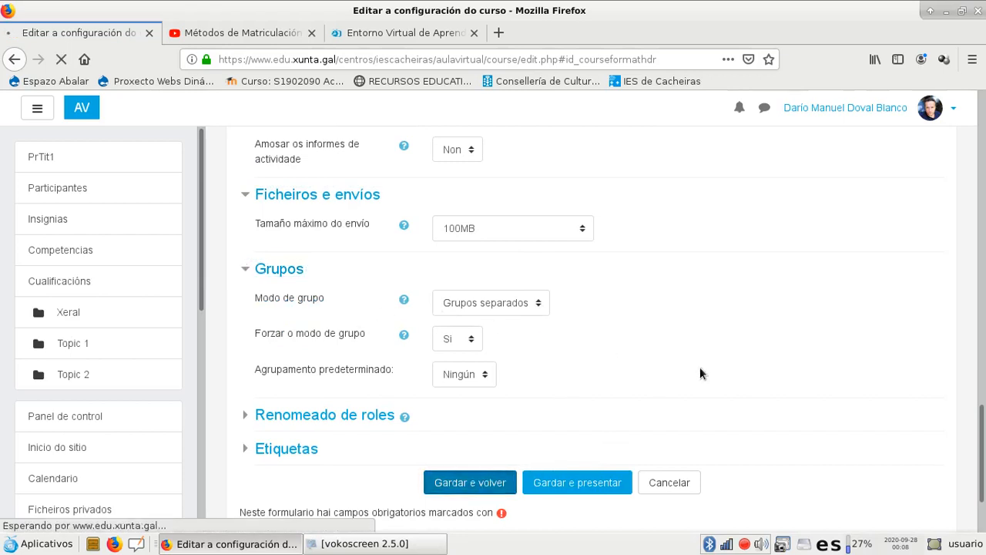
Add 3 new topic sections below Tema 2 on the course page
{"action": "scroll", "coordinate": [625, 289], "scroll_direction": "down", "scroll_amount": 5}
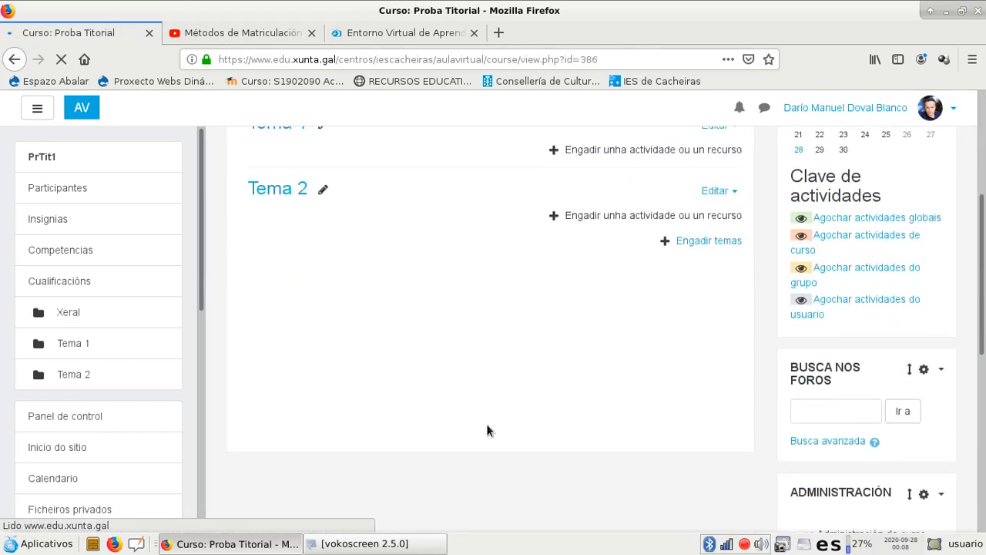
{"action": "scroll", "coordinate": [490, 442], "scroll_direction": "down", "scroll_amount": 4}
{"action": "scroll", "coordinate": [489, 442], "scroll_direction": "up", "scroll_amount": 5}
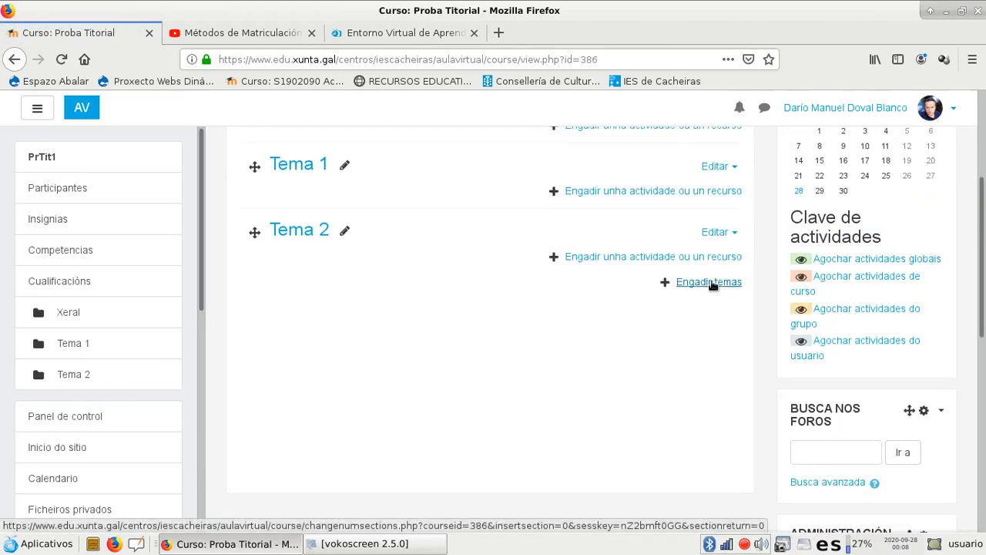
{"action": "left_click", "coordinate": [709, 282]}
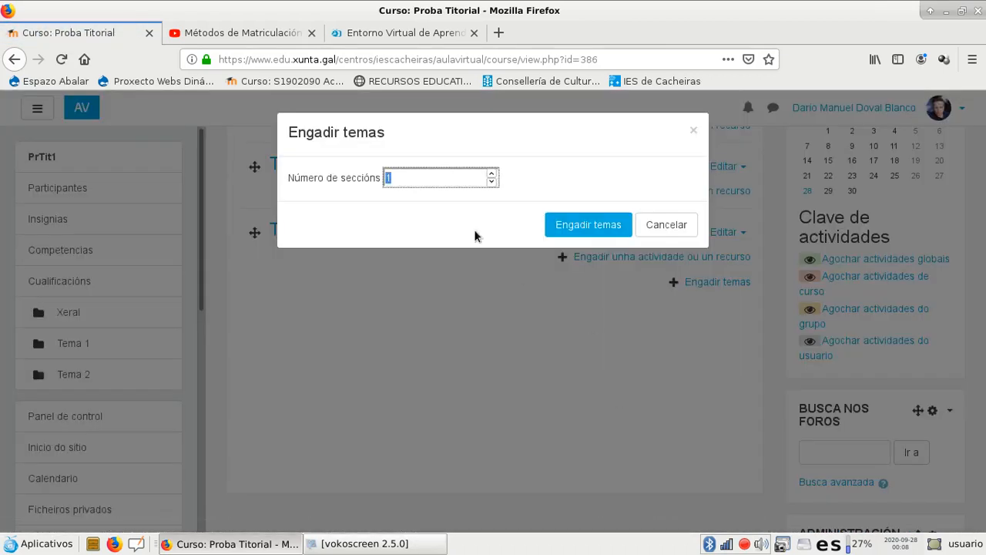
{"action": "left_click", "coordinate": [579, 223]}
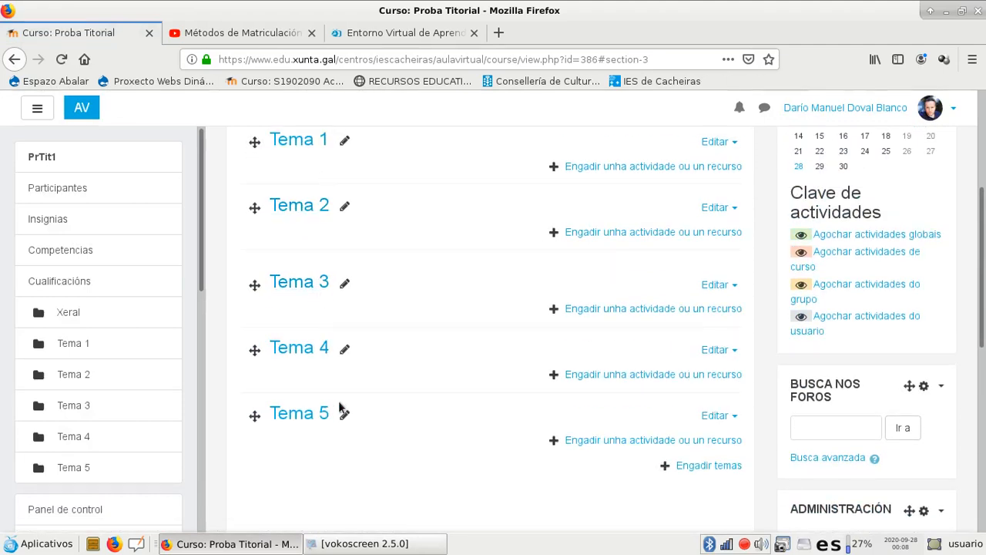
{"action": "scroll", "coordinate": [526, 457], "scroll_direction": "up", "scroll_amount": 3}
{"action": "scroll", "coordinate": [465, 368], "scroll_direction": "down", "scroll_amount": 4}
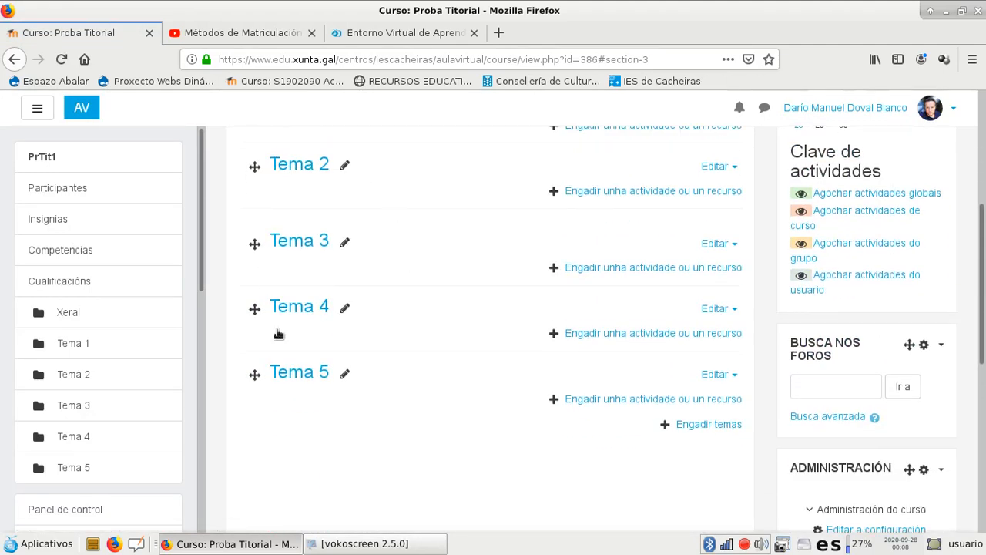
{"action": "scroll", "coordinate": [937, 204], "scroll_direction": "up", "scroll_amount": 3}
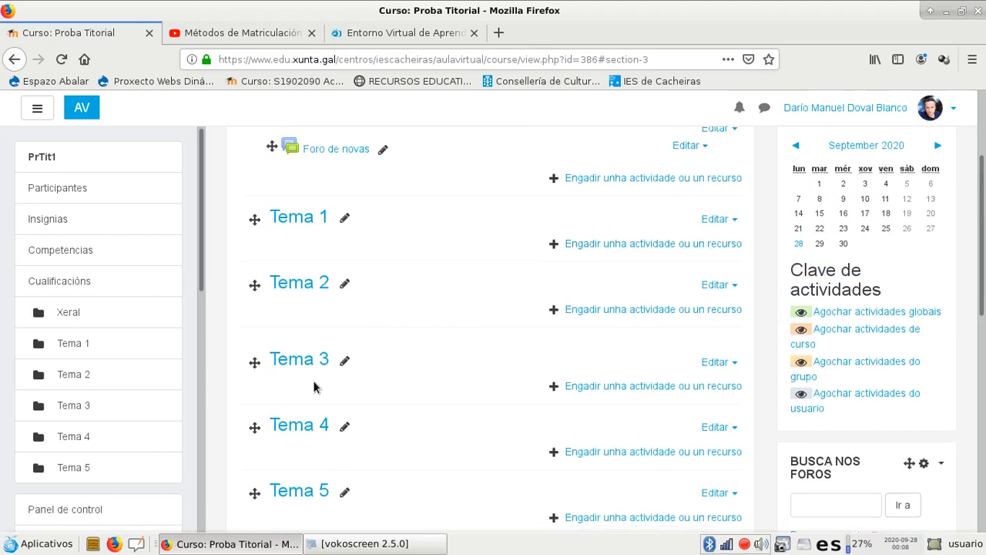
{"action": "scroll", "coordinate": [314, 387], "scroll_direction": "down", "scroll_amount": 1}
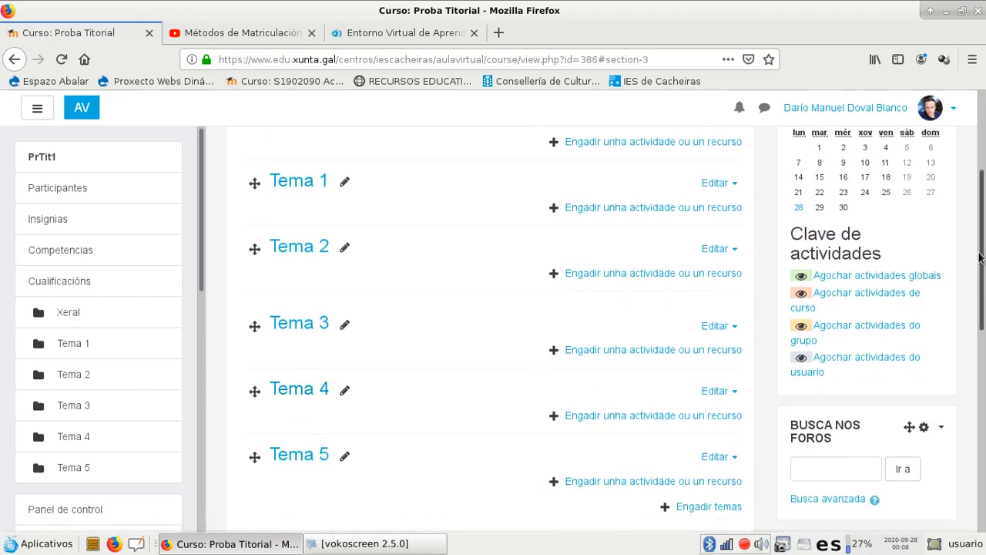
{"action": "left_click_drag", "start_coordinate": [981, 256], "coordinate": [983, 233]}
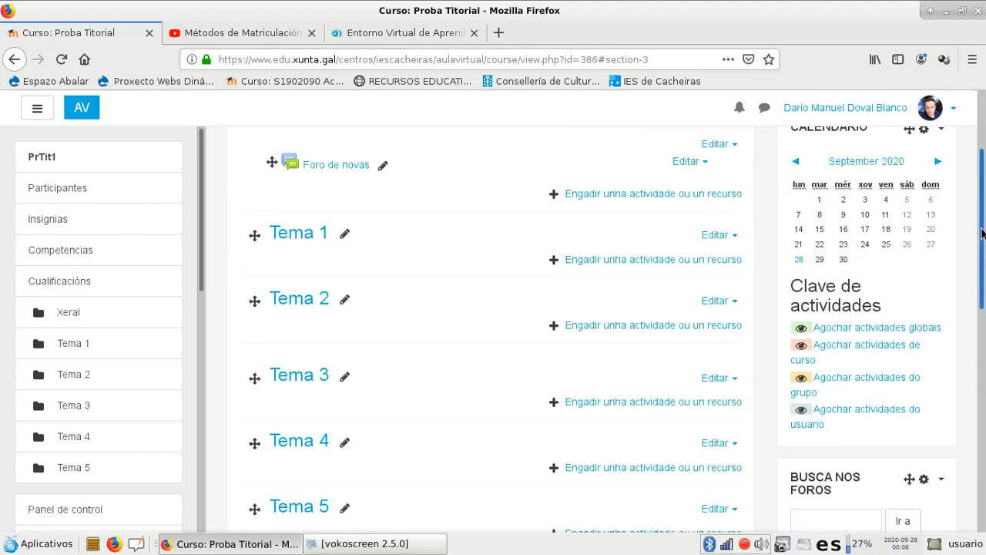